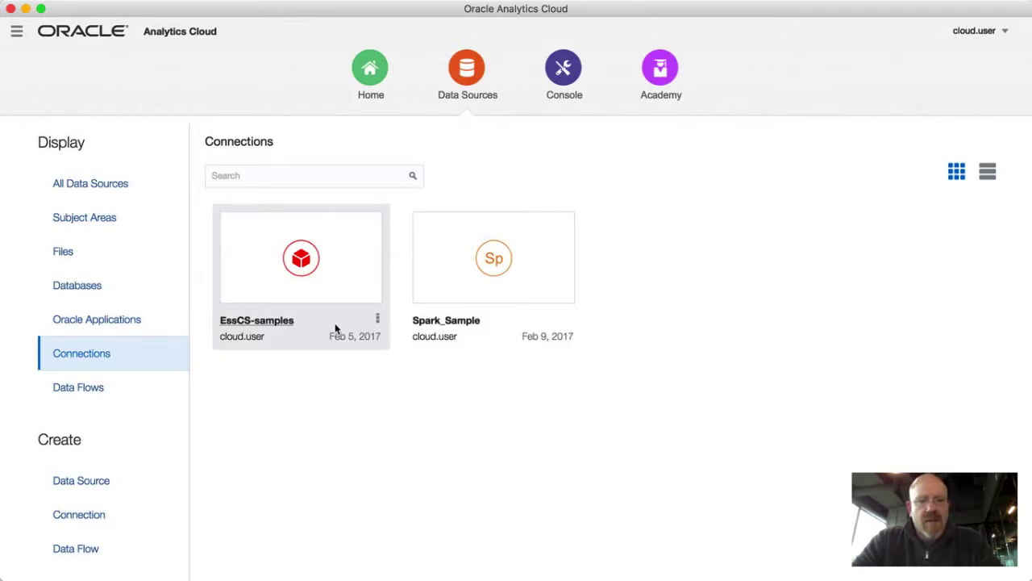
Review the EssCS-samples connection settings and close them without changes.
{"action": "left_click", "coordinate": [376, 321]}
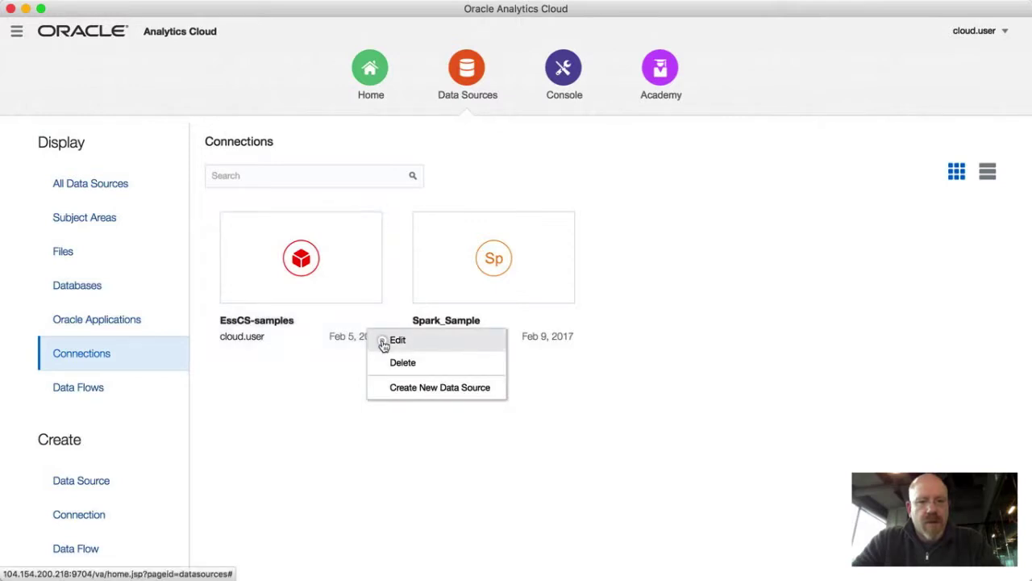
{"action": "left_click", "coordinate": [385, 342]}
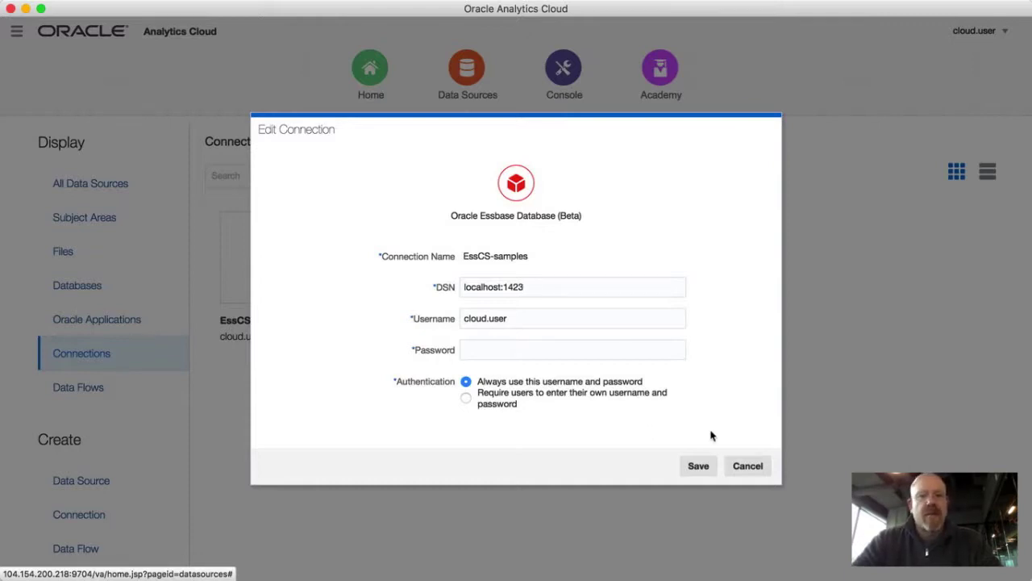
{"action": "left_click", "coordinate": [734, 465]}
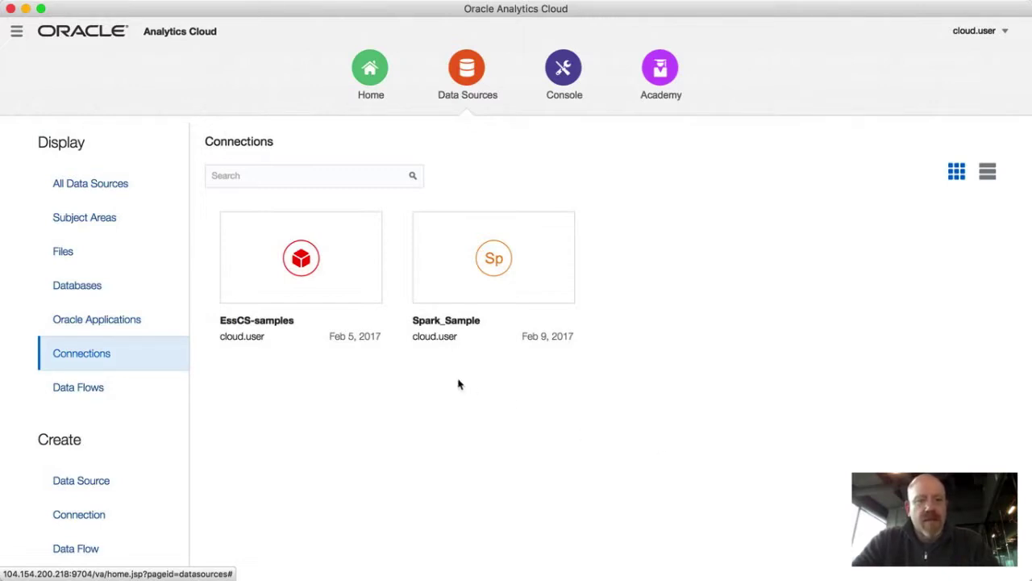
Start a new EssCS-samples data source and preview the Education.Salary cube's general properties.
{"action": "left_click", "coordinate": [378, 321]}
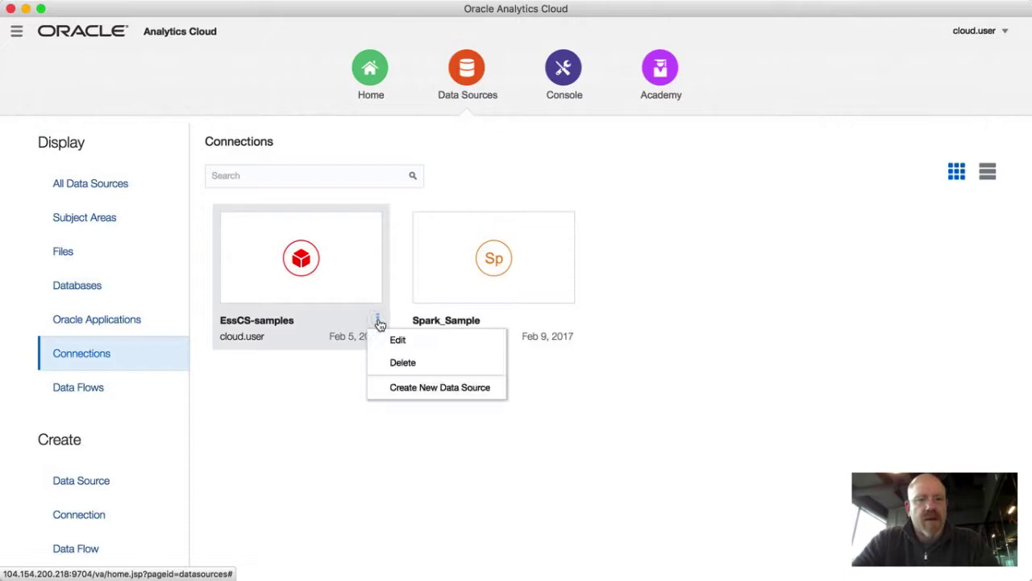
{"action": "left_click", "coordinate": [413, 389]}
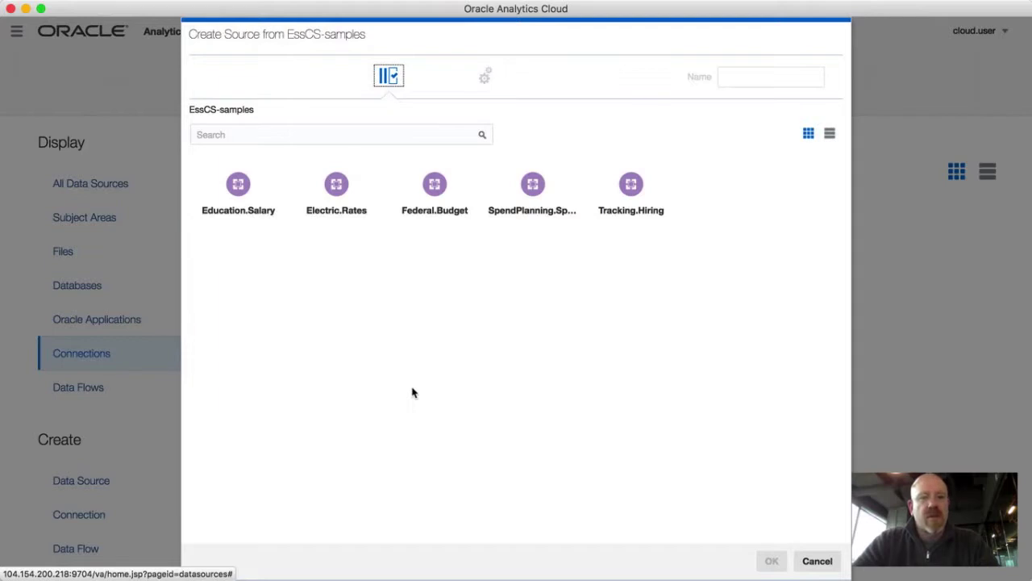
{"action": "left_click", "coordinate": [484, 78]}
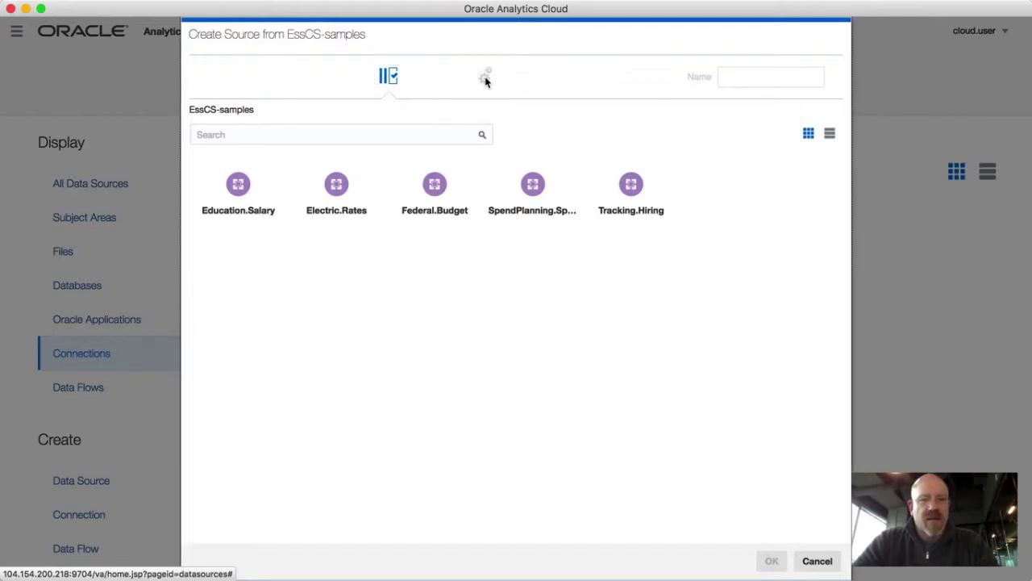
{"action": "left_click", "coordinate": [239, 192]}
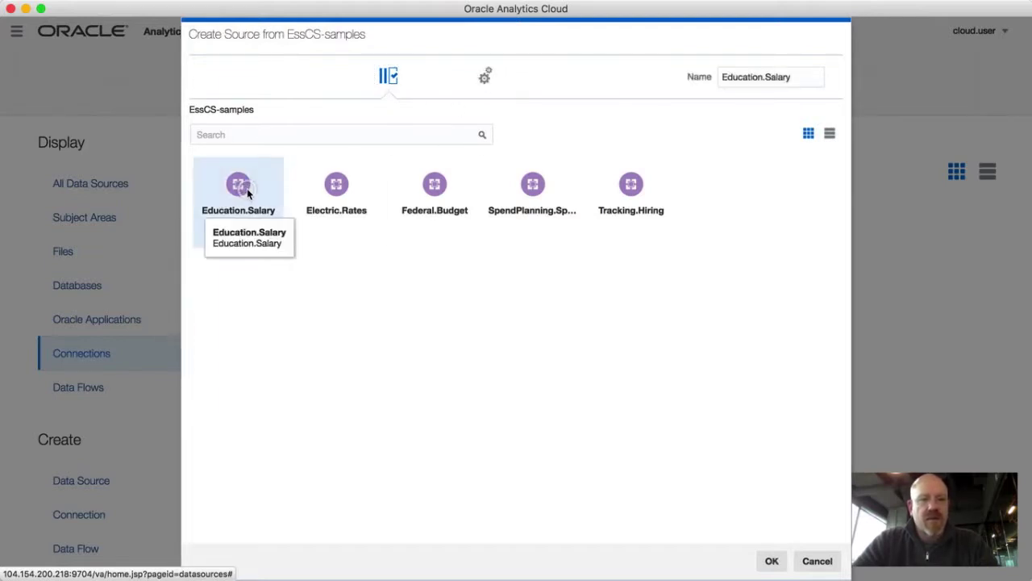
{"action": "left_click", "coordinate": [485, 77]}
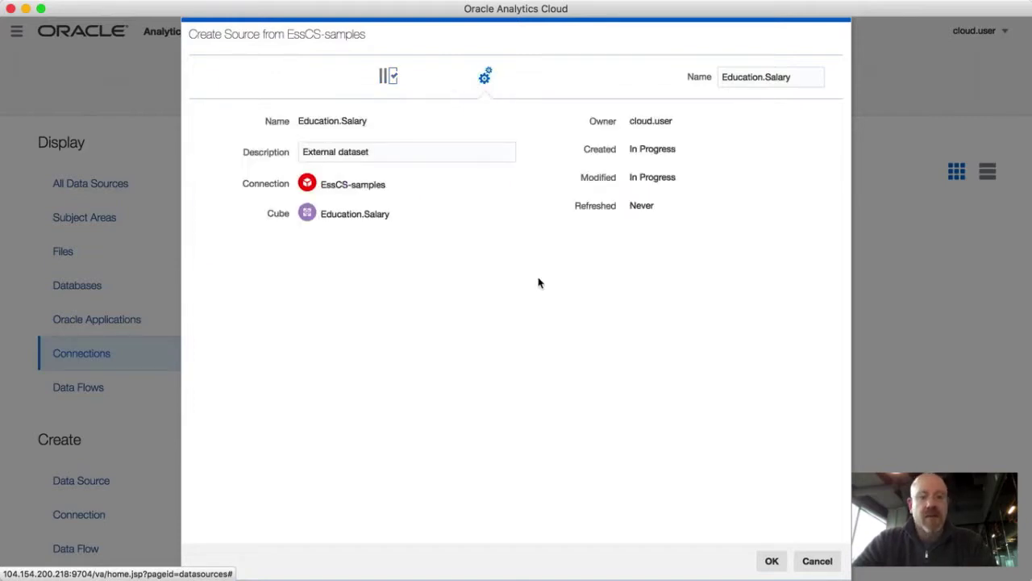
{"action": "left_click", "coordinate": [387, 80]}
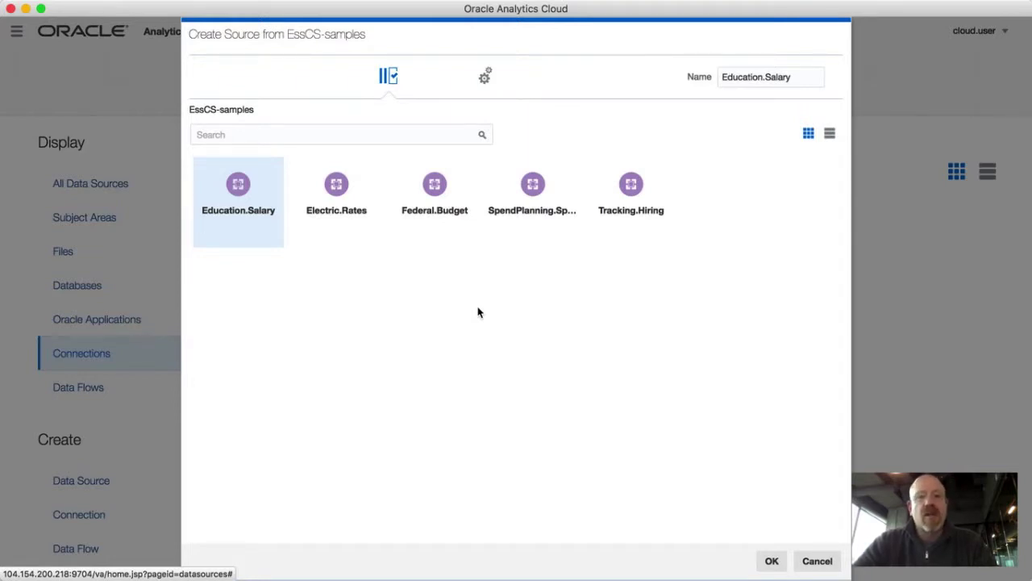
Choose the Tracking.Hiring cube instead and name the data source 'Hiring'.
{"action": "left_click", "coordinate": [620, 188]}
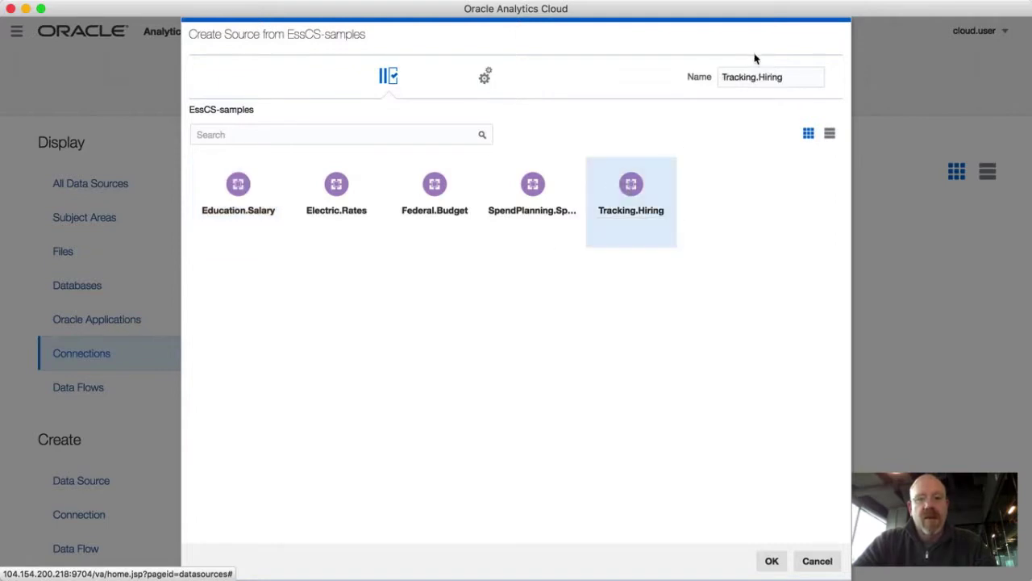
{"action": "double_click", "coordinate": [785, 75]}
{"action": "type", "text": "Hiring"}
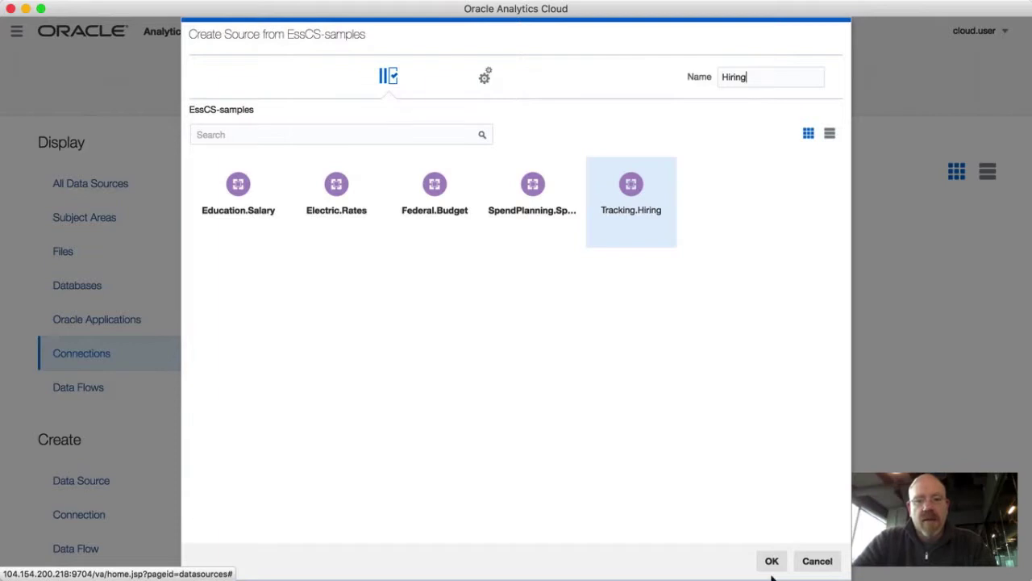
Save the Hiring data source, then delete it and confirm the permanent deletion.
{"action": "left_click", "coordinate": [770, 560]}
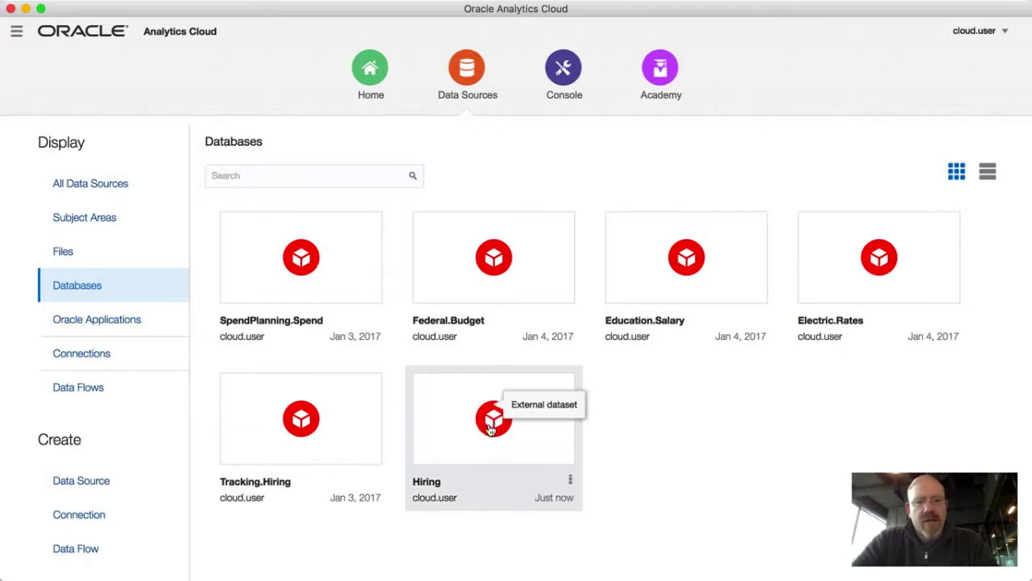
{"action": "left_click", "coordinate": [570, 482]}
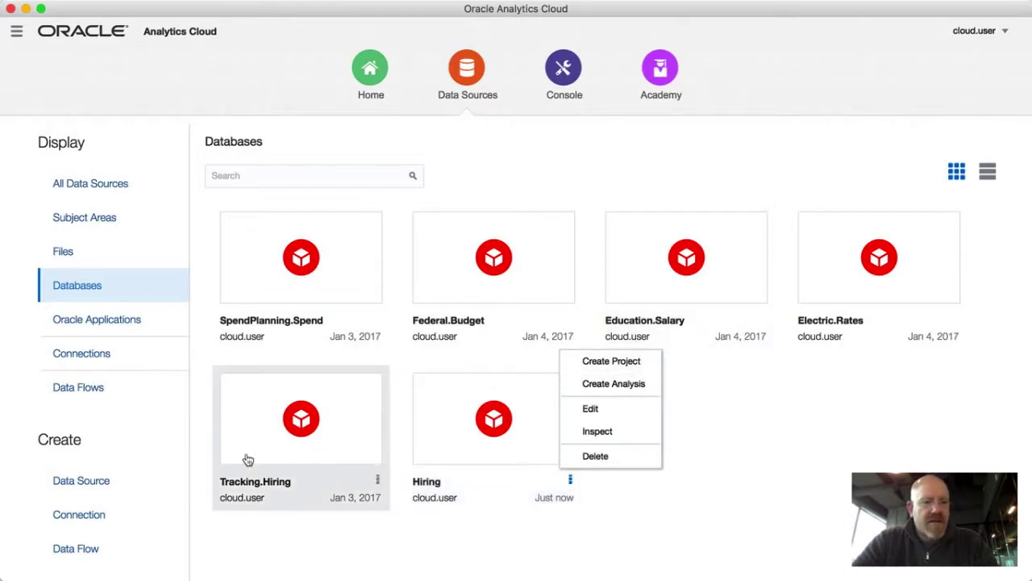
{"action": "left_click", "coordinate": [597, 457]}
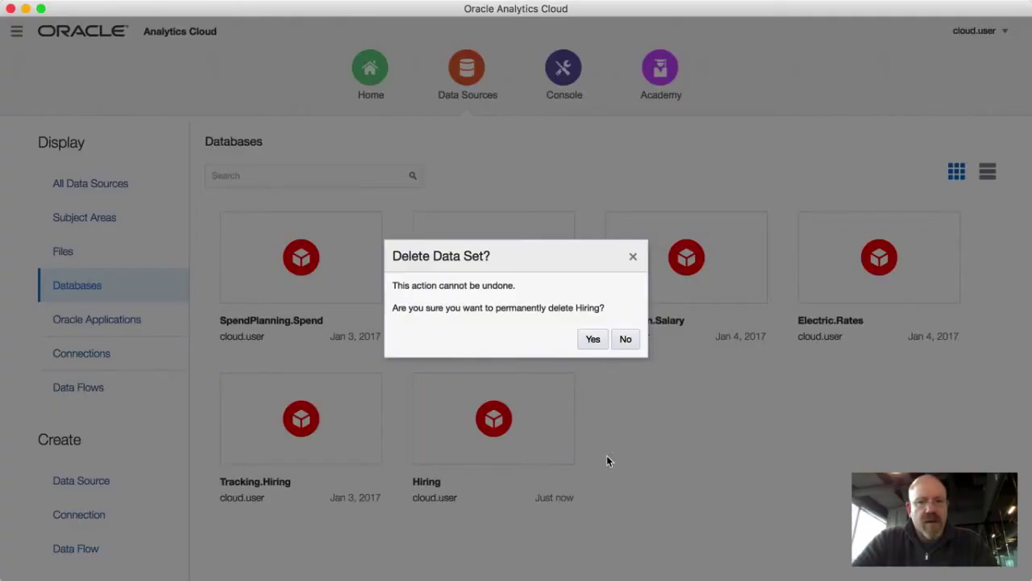
{"action": "left_click", "coordinate": [594, 341]}
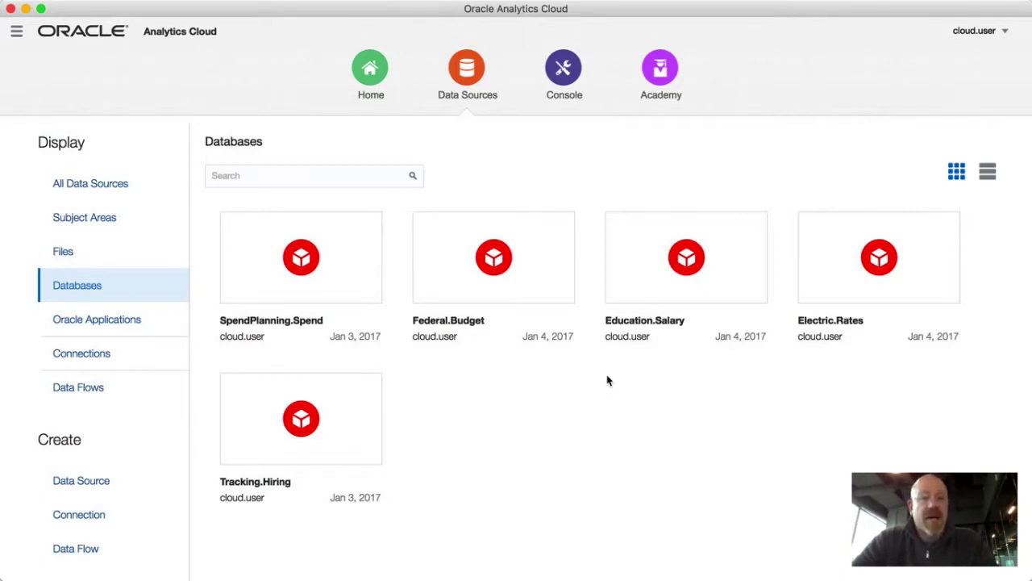
{"action": "mouse_move", "coordinate": [316, 233]}
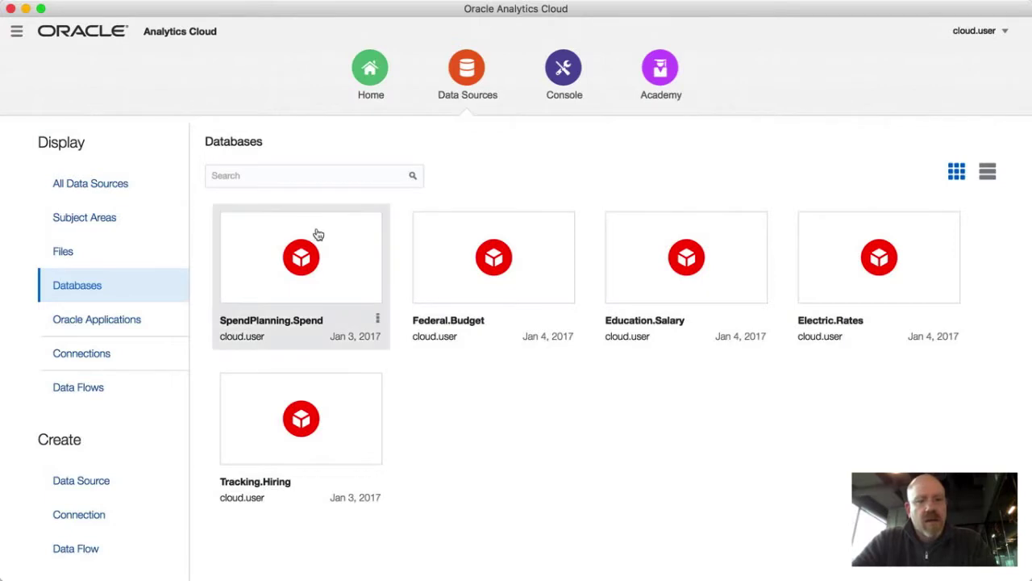
Create a new project from the SpendPlanning.Spend data set.
{"action": "left_click", "coordinate": [379, 318]}
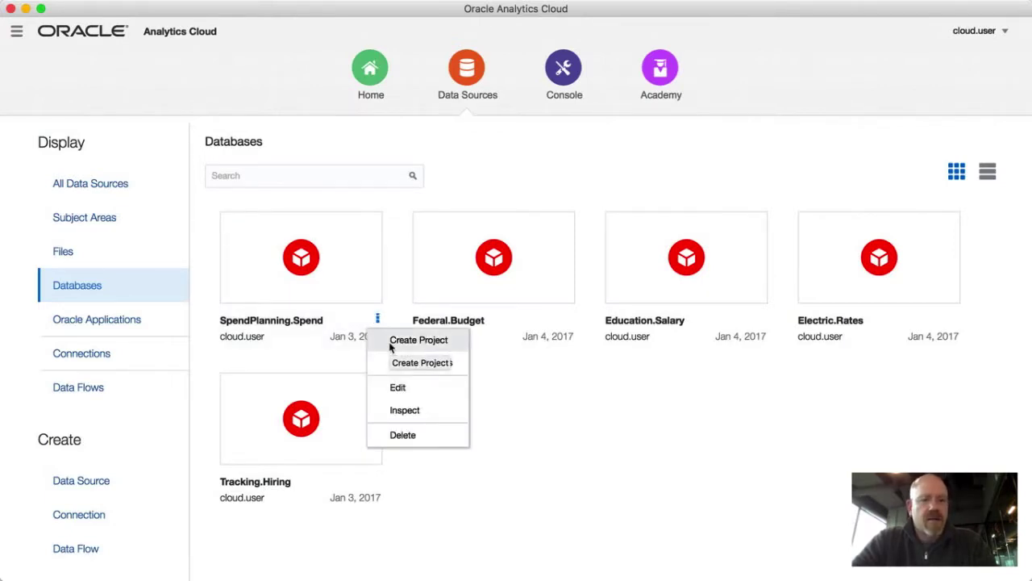
{"action": "left_click", "coordinate": [390, 344]}
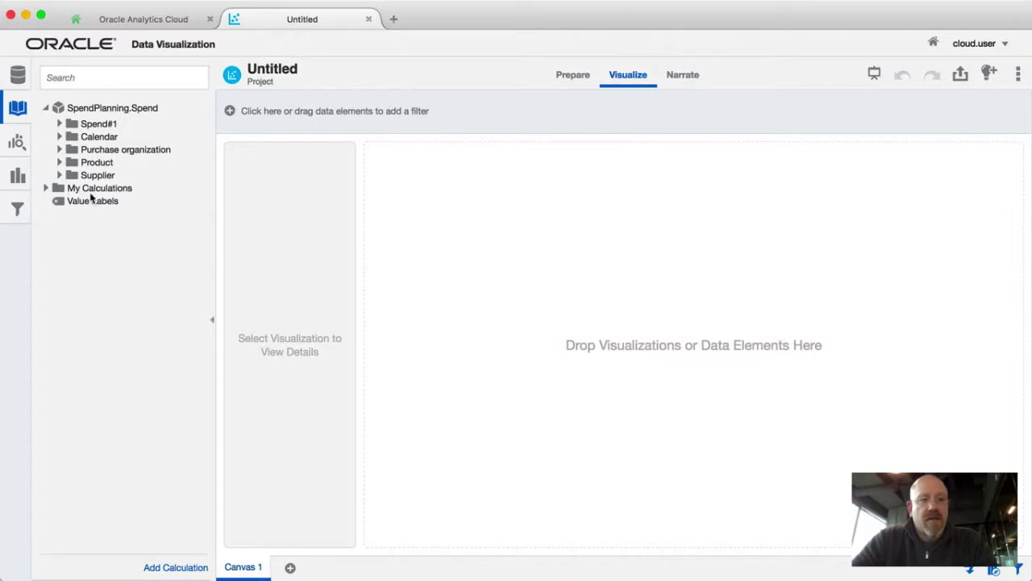
{"action": "left_click", "coordinate": [92, 125]}
{"action": "left_click", "coordinate": [91, 171]}
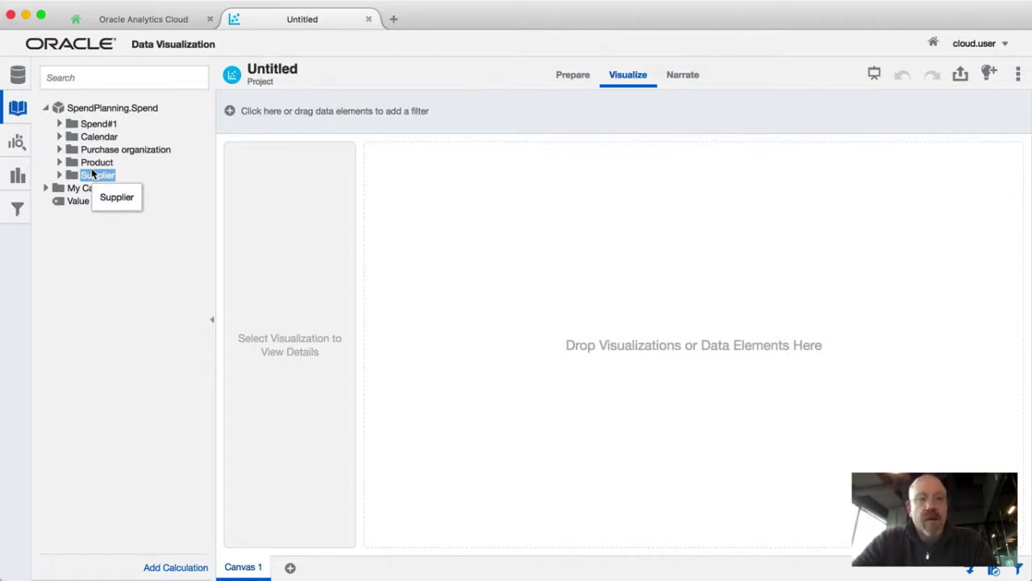
Expand the Spend#1, Calendar, Purchase organization, Product and Supplier folders in Data Elements.
{"action": "left_click", "coordinate": [61, 126]}
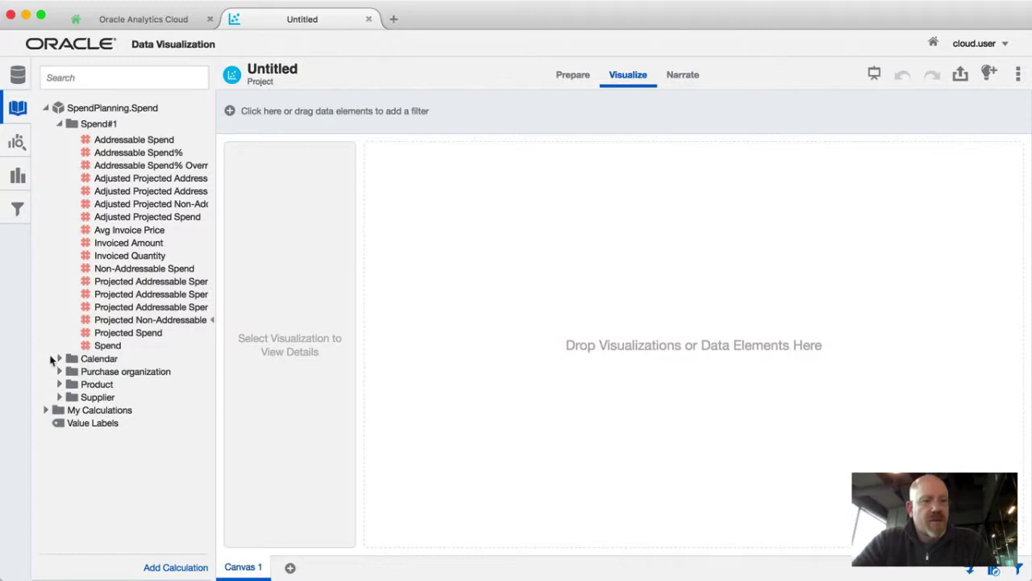
{"action": "left_click", "coordinate": [59, 360]}
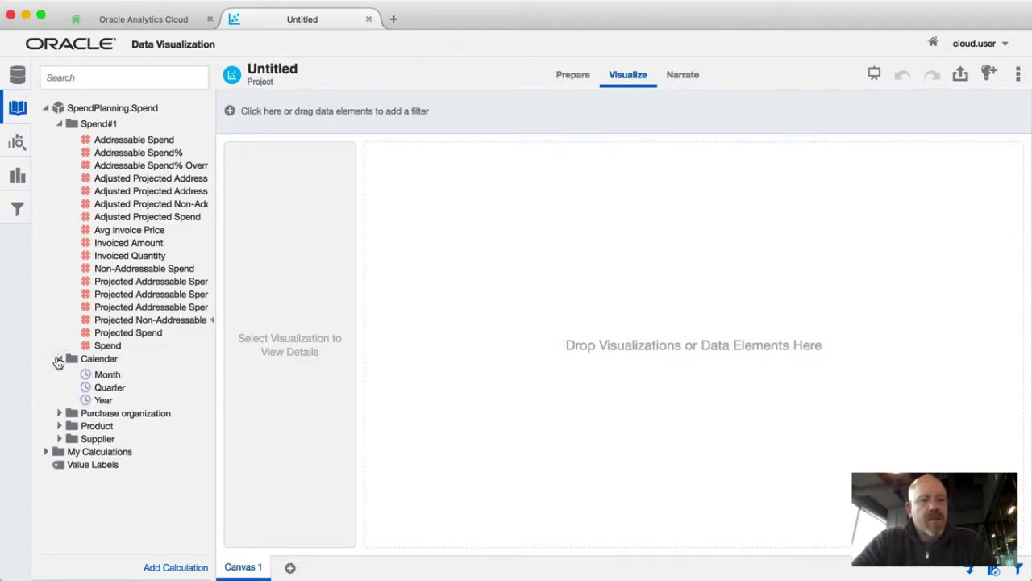
{"action": "left_click", "coordinate": [59, 413]}
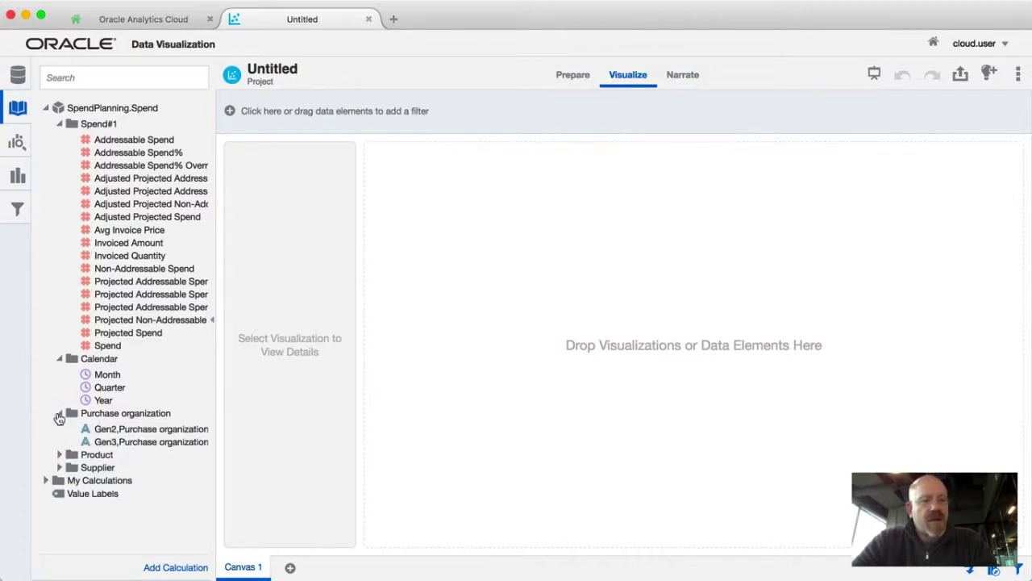
{"action": "left_click", "coordinate": [59, 454]}
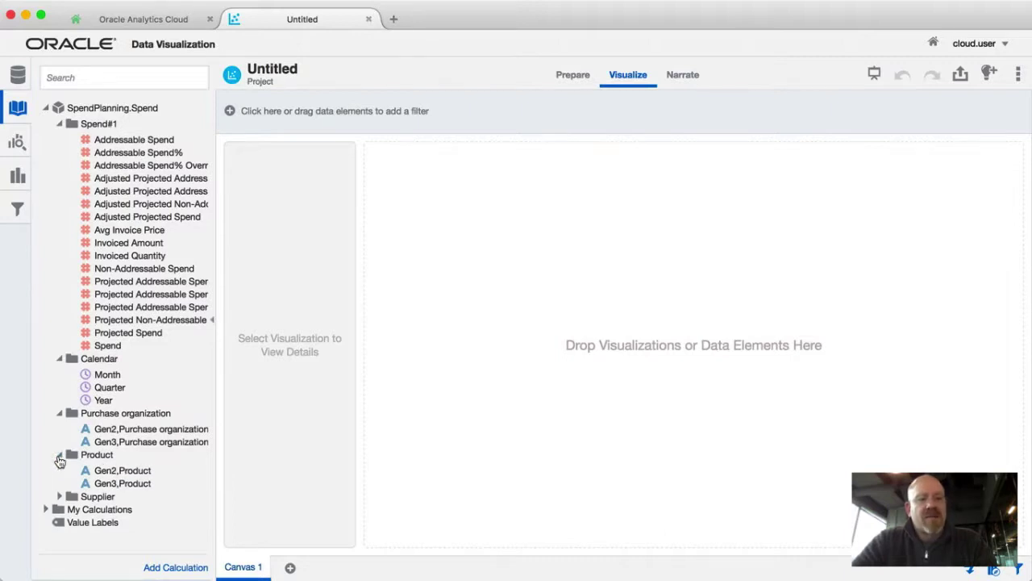
{"action": "left_click", "coordinate": [59, 496]}
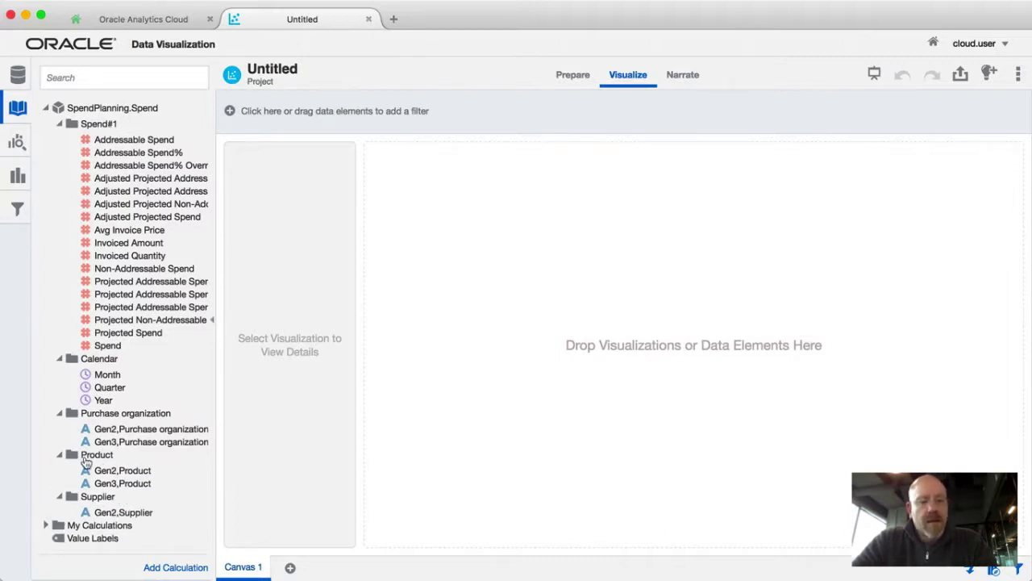
Inspect the Gen2 and Gen3 Purchase organization columns and the Gen3,Product column.
{"action": "left_click", "coordinate": [117, 429]}
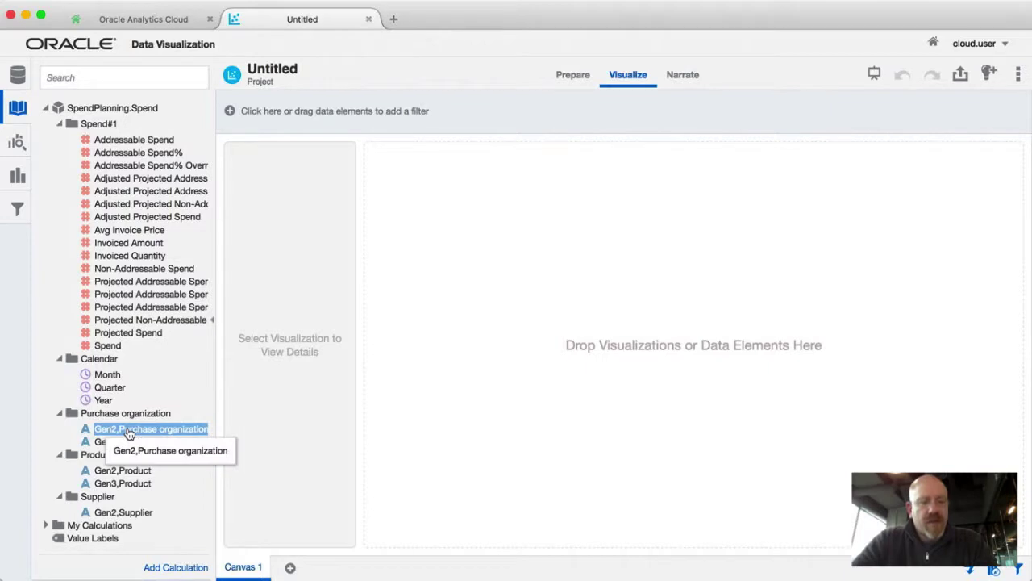
{"action": "left_click", "coordinate": [105, 442]}
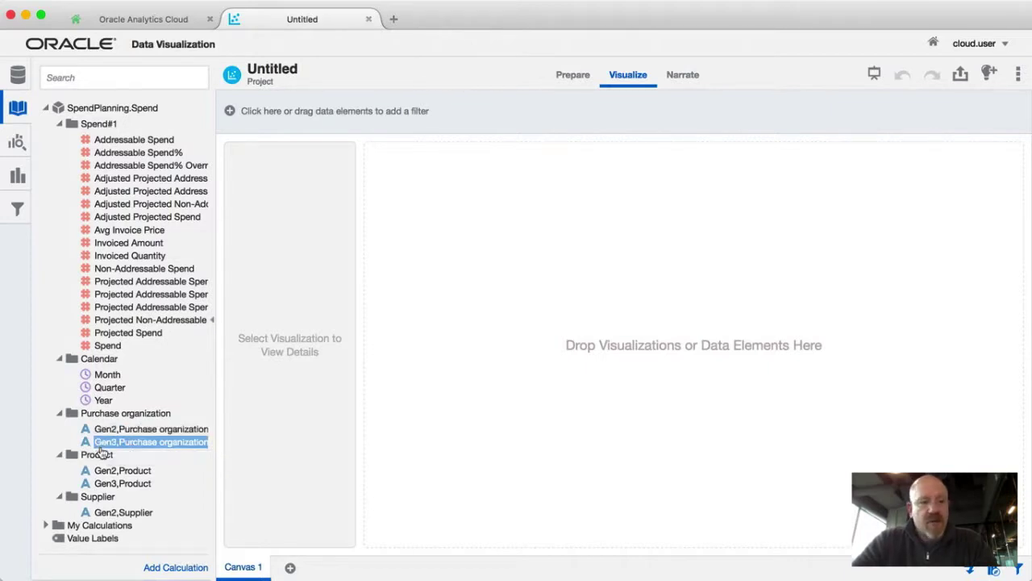
{"action": "left_click", "coordinate": [107, 416]}
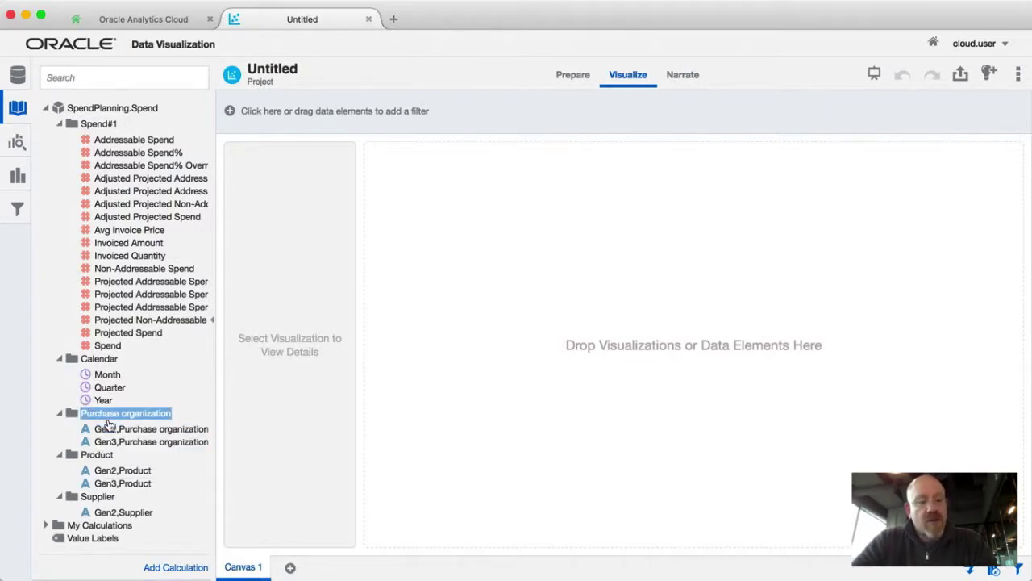
{"action": "left_click", "coordinate": [108, 442]}
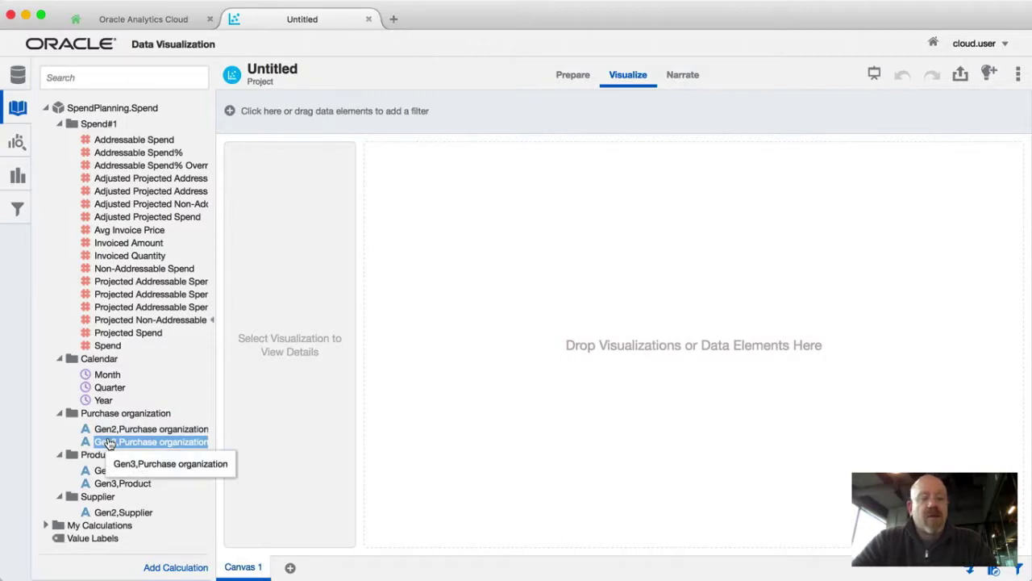
{"action": "left_click", "coordinate": [127, 429]}
{"action": "left_click", "coordinate": [131, 441]}
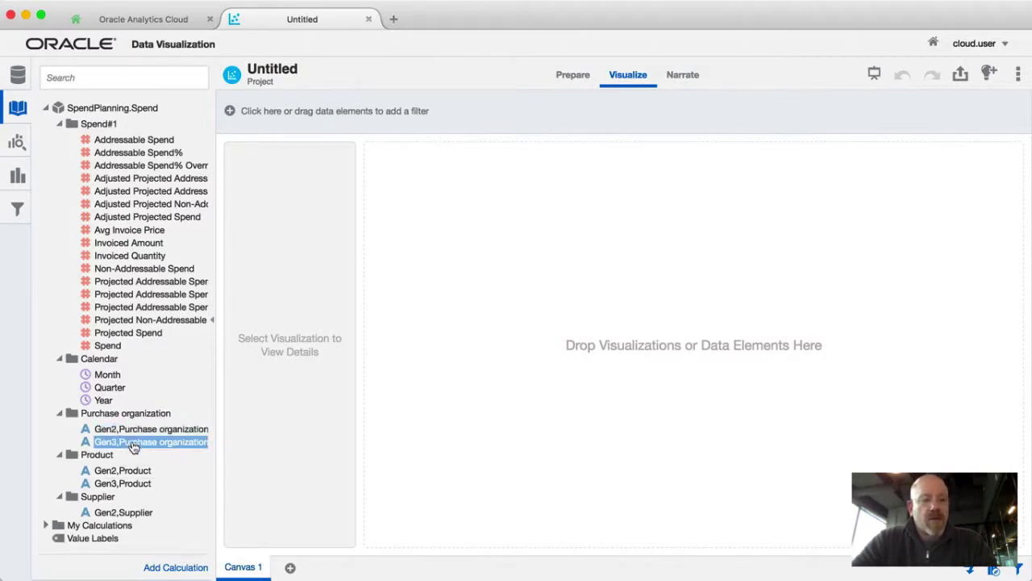
{"action": "left_click", "coordinate": [115, 483]}
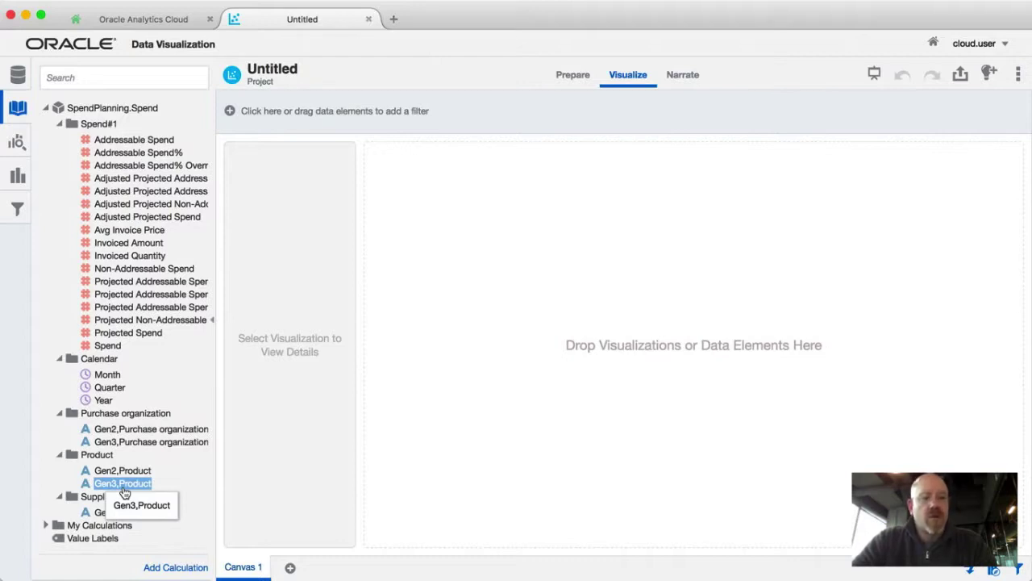
{"action": "left_click", "coordinate": [143, 108]}
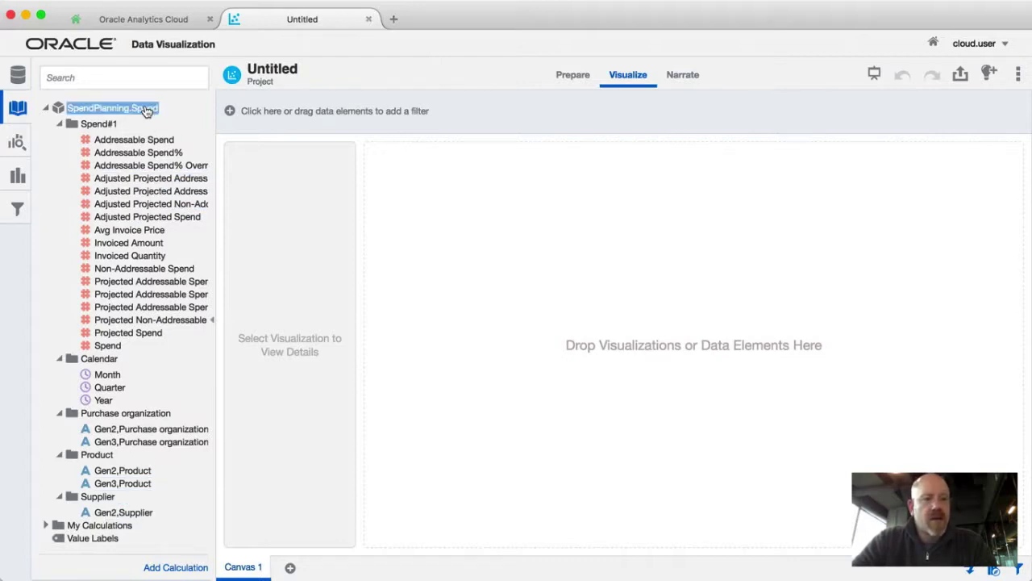
{"action": "right_click", "coordinate": [145, 107]}
{"action": "left_click", "coordinate": [162, 119]}
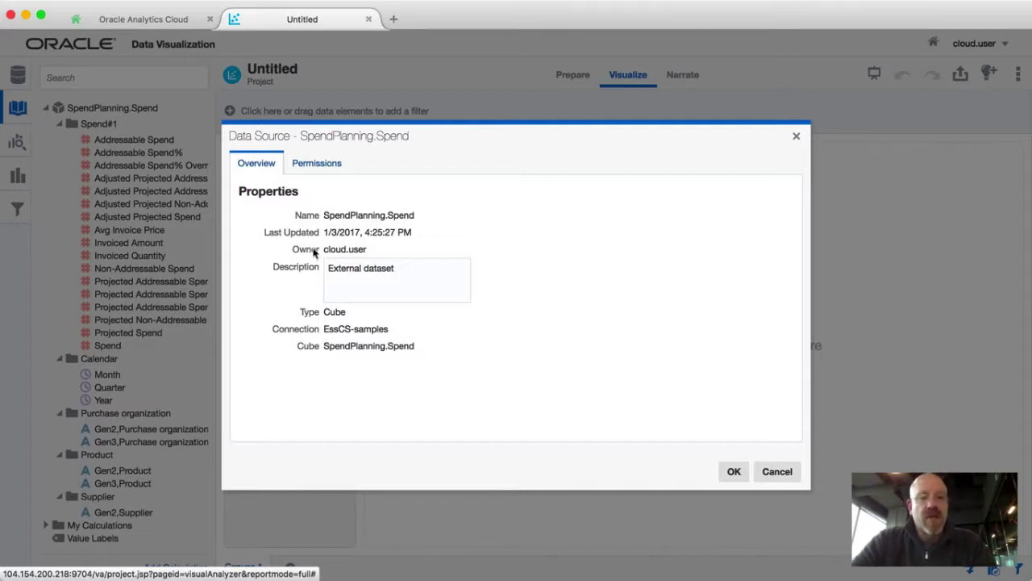
{"action": "left_click", "coordinate": [778, 477]}
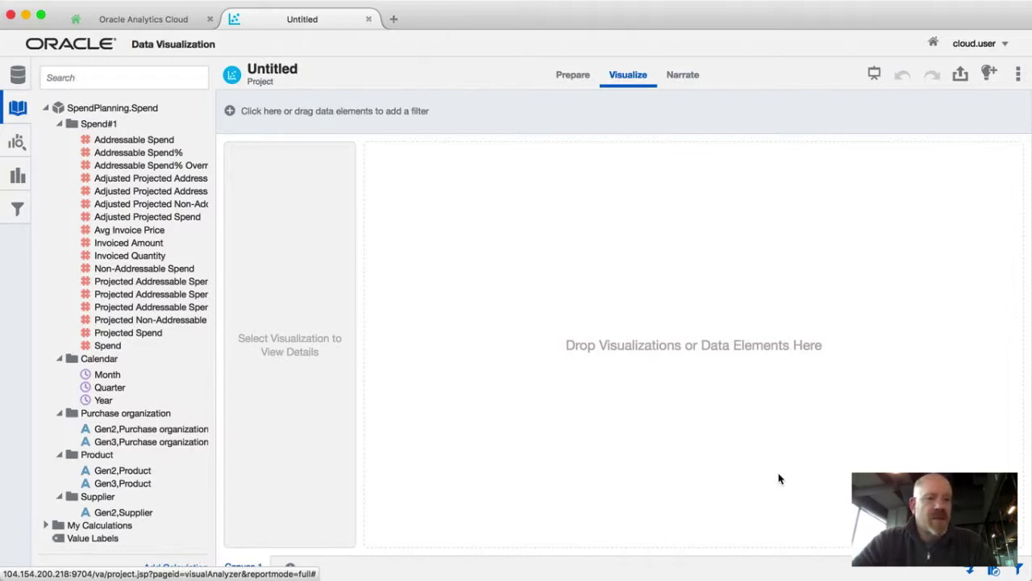
Select Addressable Spend%, Spend, Quarter and Gen2,Purchase organization in the data panel.
{"action": "left_click", "coordinate": [119, 153]}
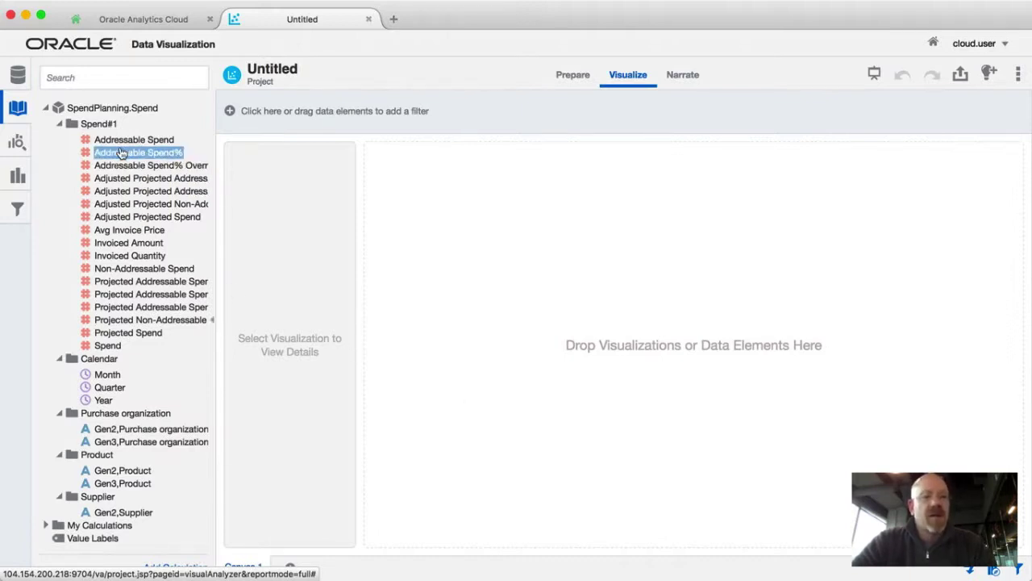
{"action": "left_click", "coordinate": [108, 346]}
{"action": "left_click", "coordinate": [117, 390], "text": "super"}
{"action": "left_click", "coordinate": [139, 429], "text": "super"}
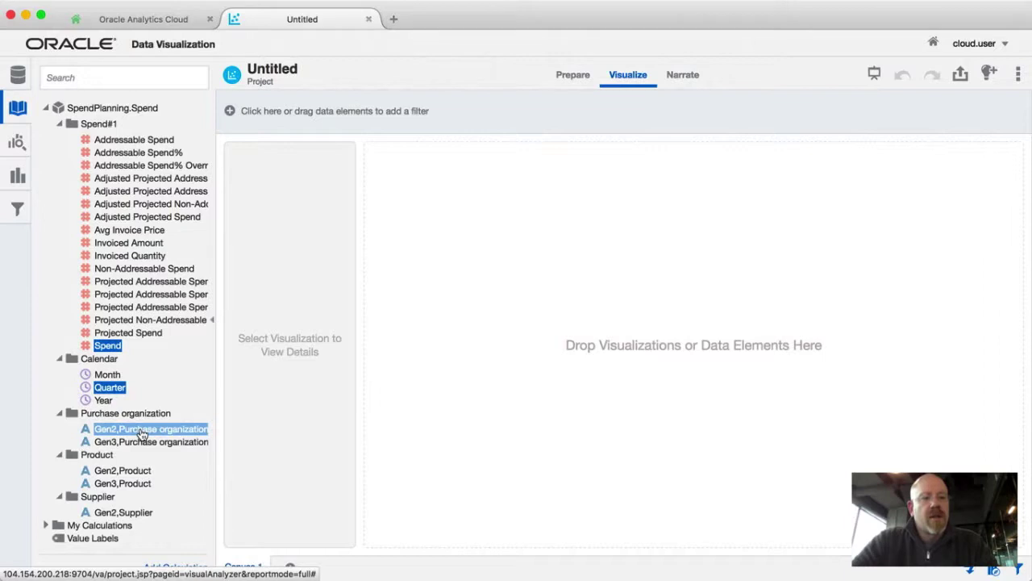
Select Gen2,Product, Quarter and Spend, then create the best visualization from them.
{"action": "left_click", "coordinate": [127, 471]}
{"action": "left_click", "coordinate": [109, 387], "text": "super"}
{"action": "left_click", "coordinate": [110, 346], "text": "super"}
{"action": "right_click", "coordinate": [112, 347]}
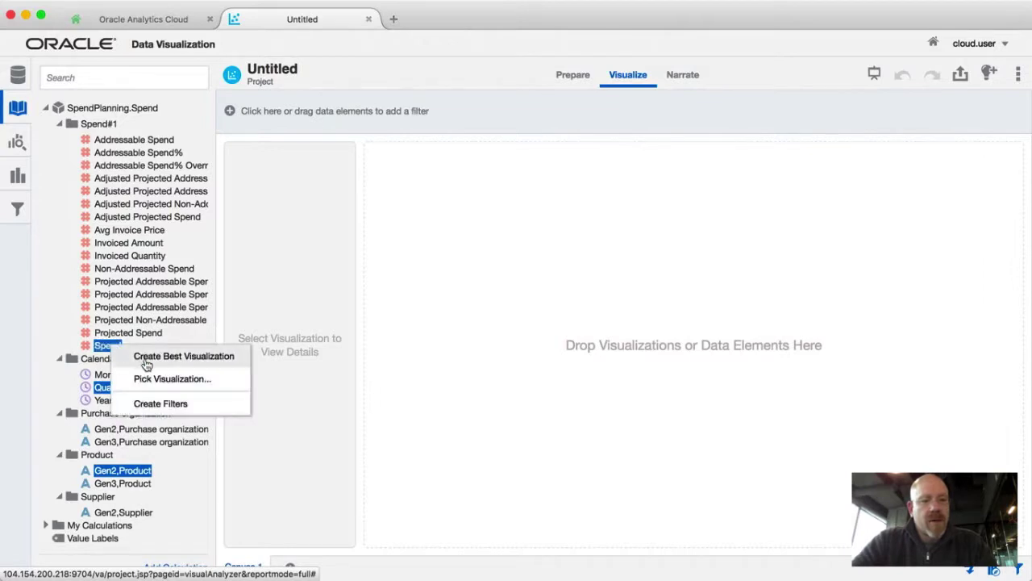
{"action": "left_click", "coordinate": [146, 359]}
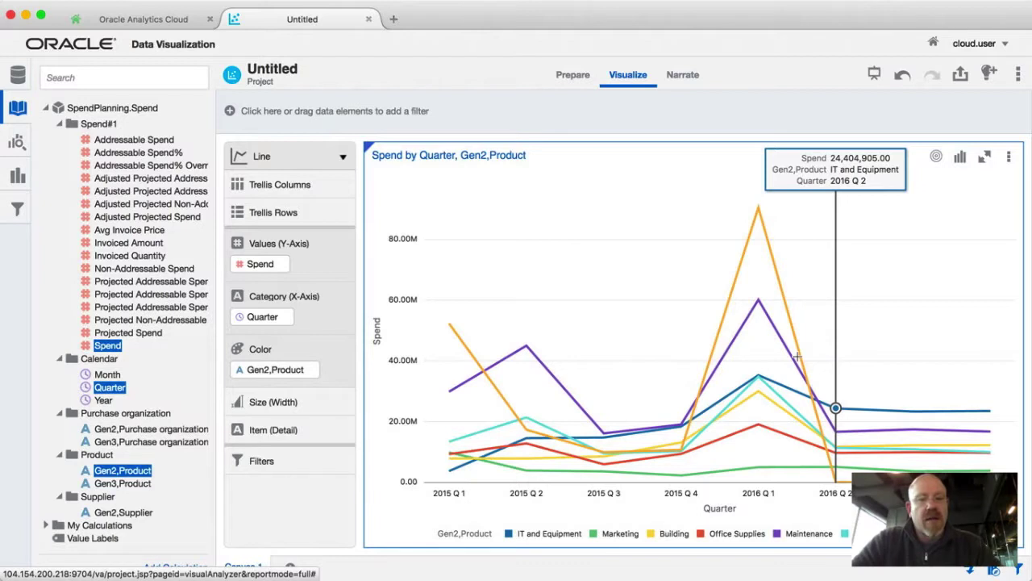
{"action": "left_click", "coordinate": [280, 369]}
{"action": "right_click", "coordinate": [279, 370]}
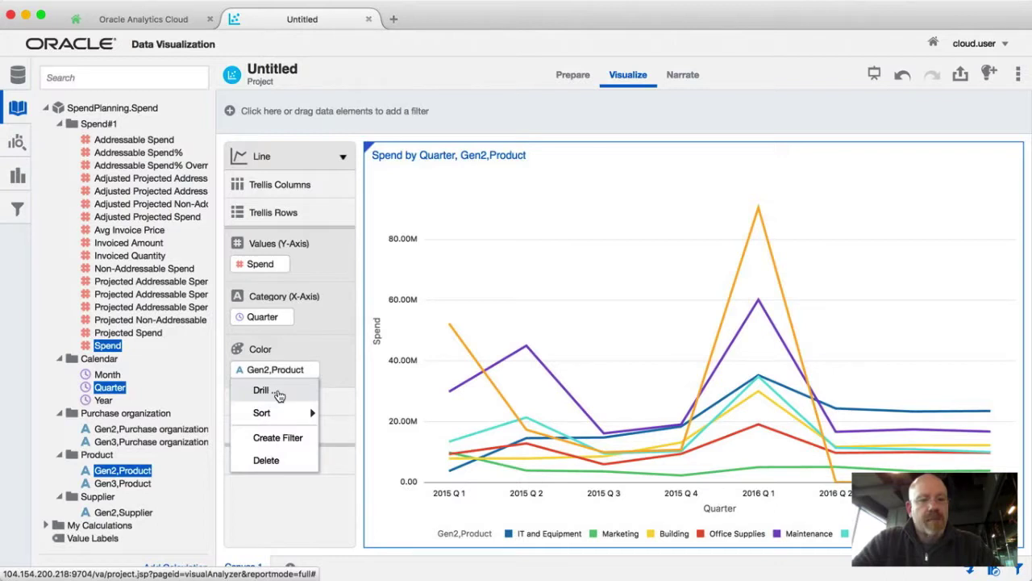
{"action": "left_click", "coordinate": [278, 392]}
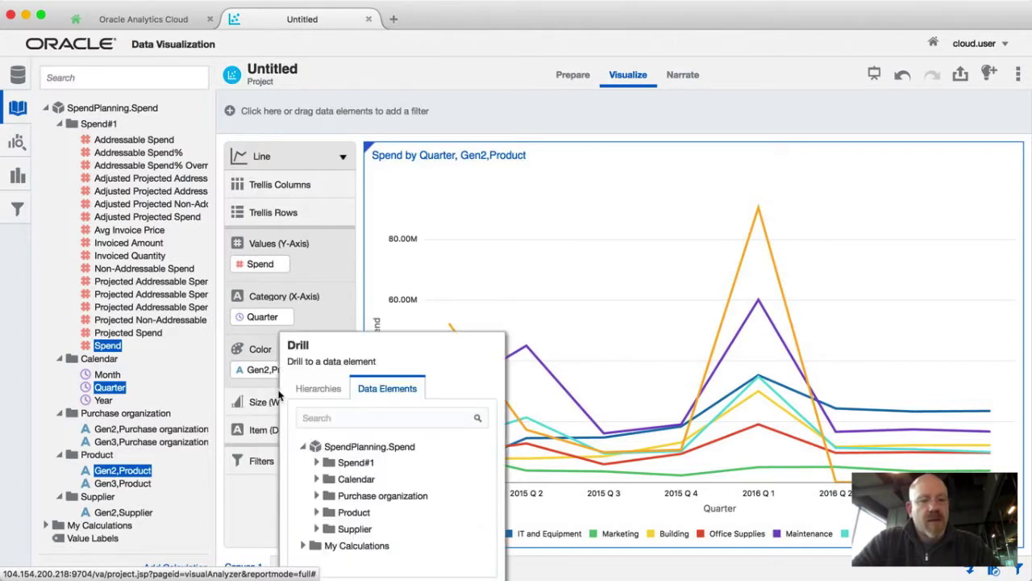
{"action": "mouse_move", "coordinate": [429, 323]}
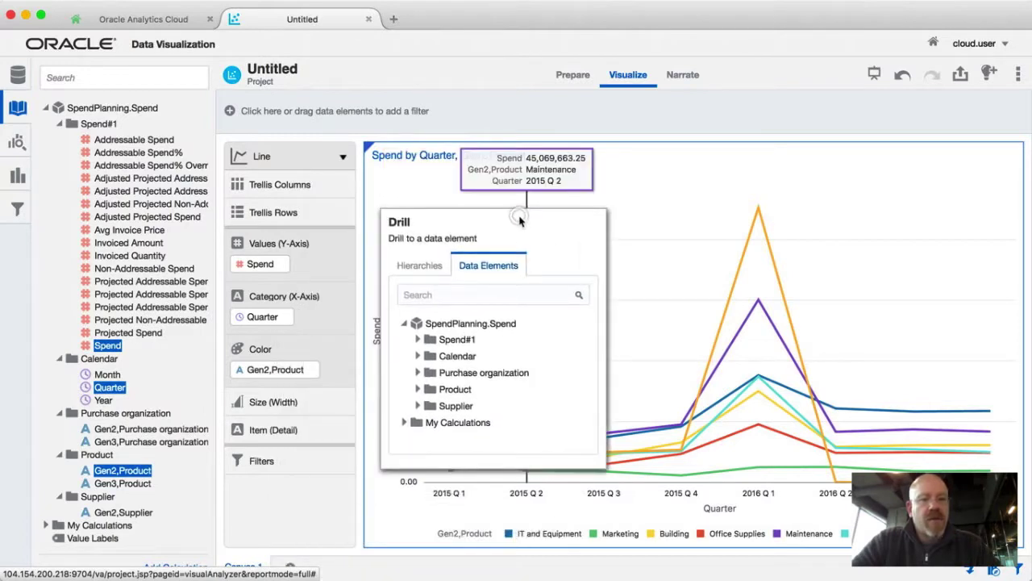
{"action": "left_click", "coordinate": [418, 388]}
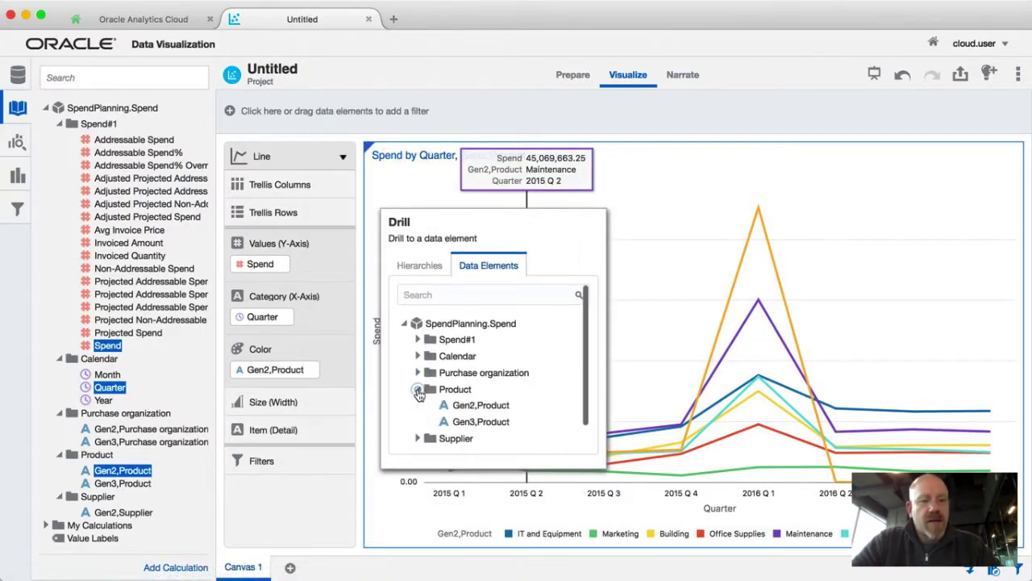
{"action": "left_click", "coordinate": [466, 420]}
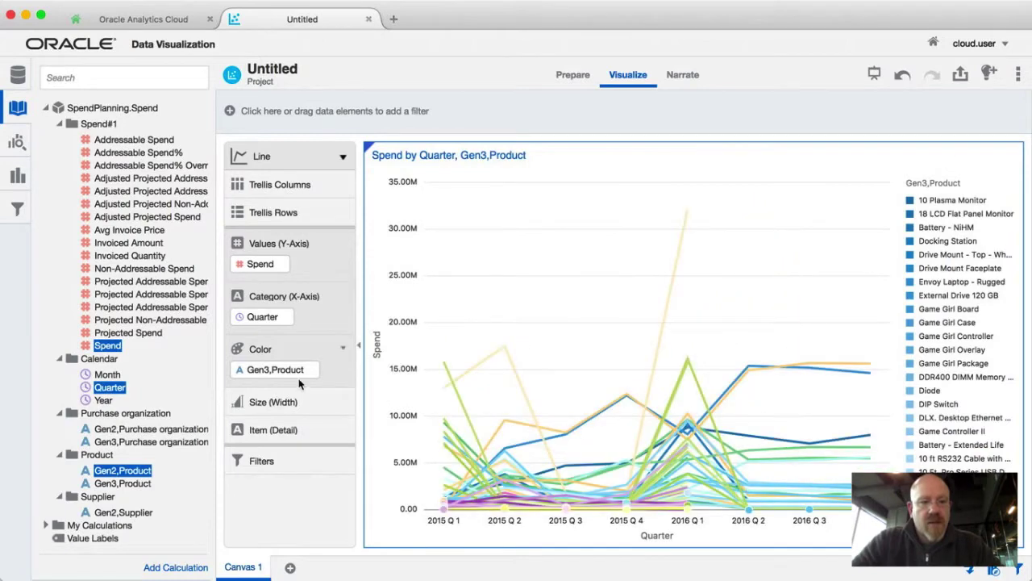
{"action": "left_click", "coordinate": [127, 472]}
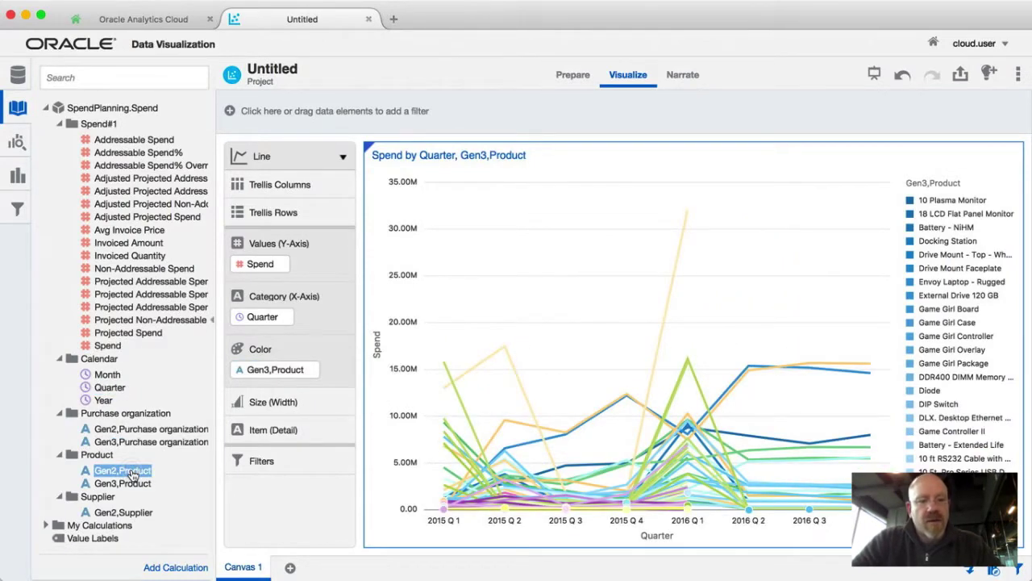
{"action": "left_click_drag", "start_coordinate": [128, 472], "coordinate": [269, 373]}
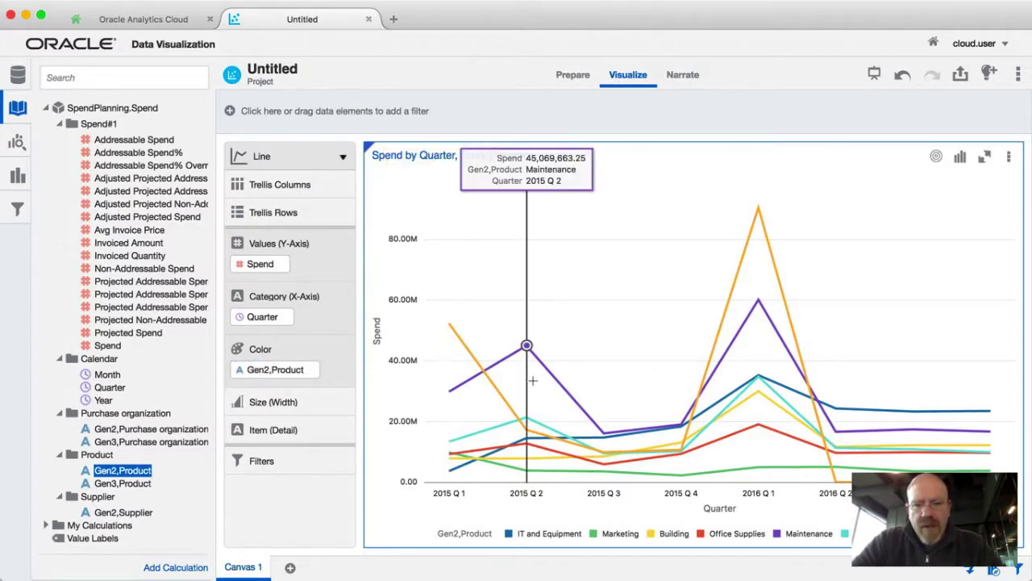
{"action": "left_click", "coordinate": [527, 349]}
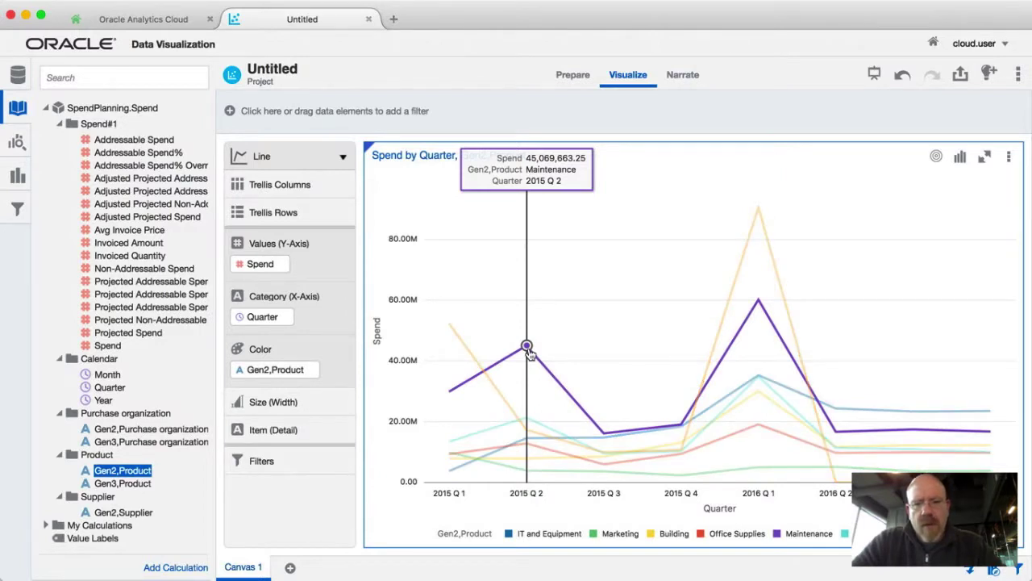
{"action": "mouse_move", "coordinate": [606, 434]}
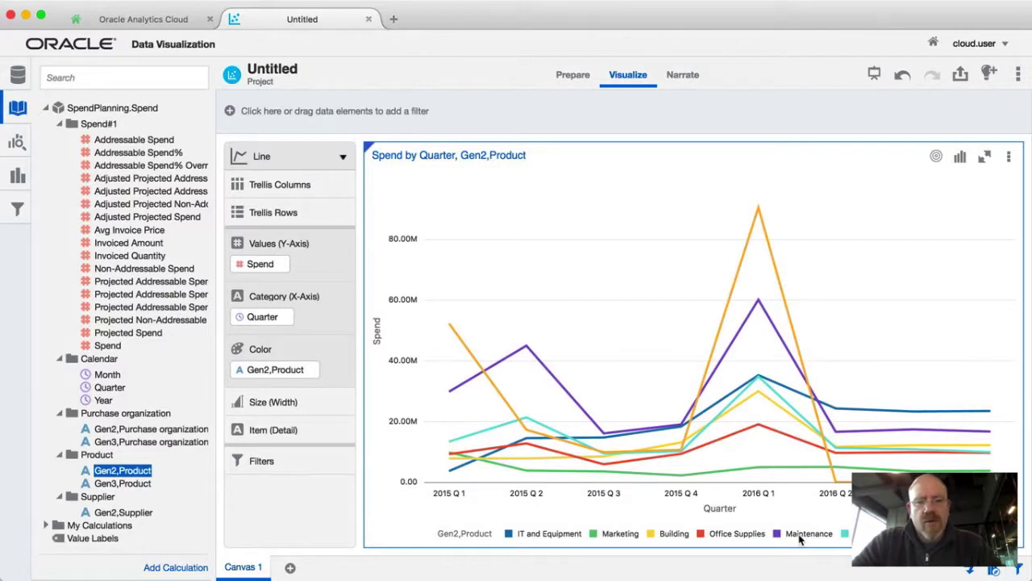
{"action": "mouse_move", "coordinate": [770, 304]}
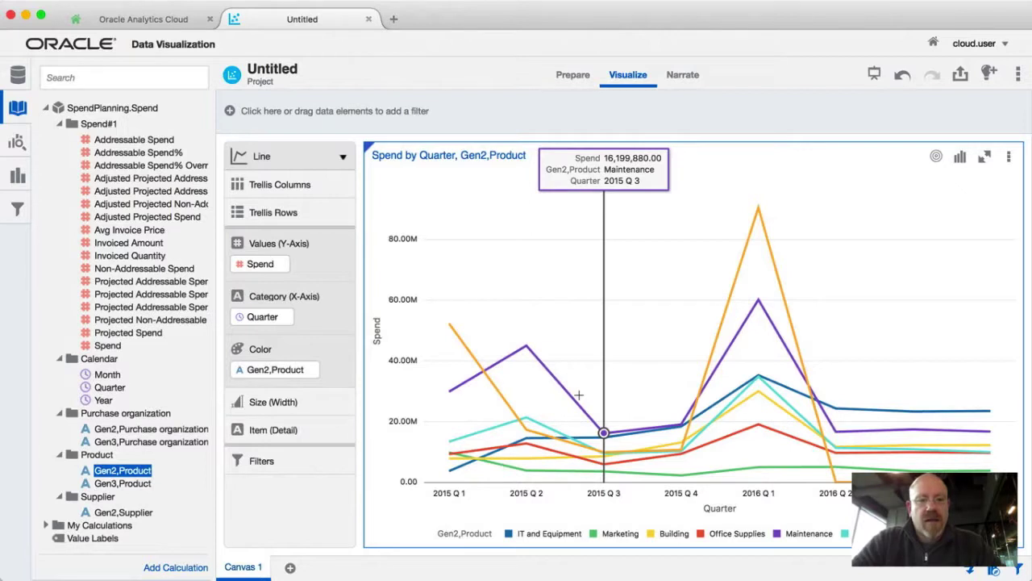
Switch the chart to bars, drop Quarter from the X-axis, and select the Maintenance bar.
{"action": "left_click", "coordinate": [343, 157]}
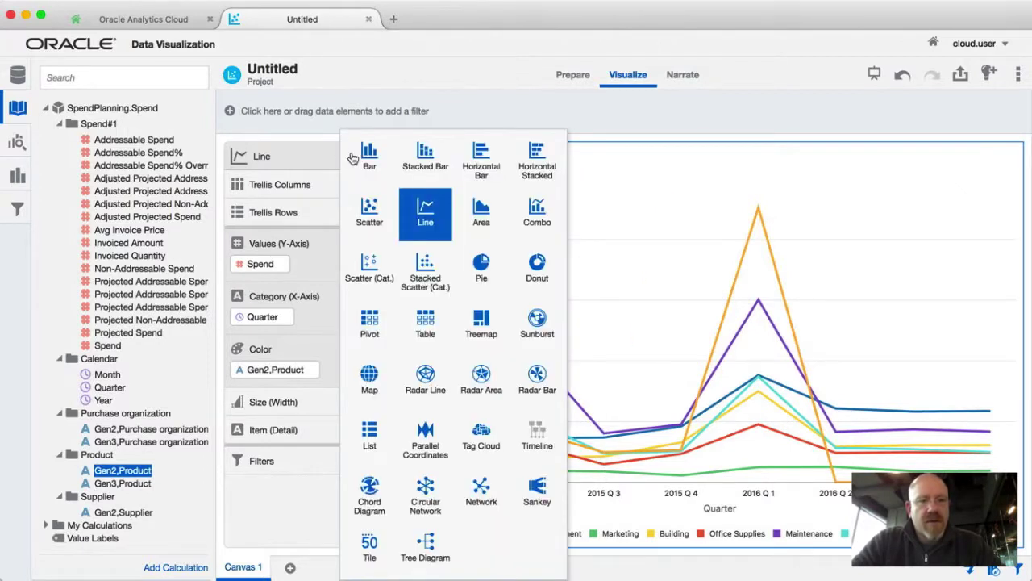
{"action": "key", "text": "Escape"}
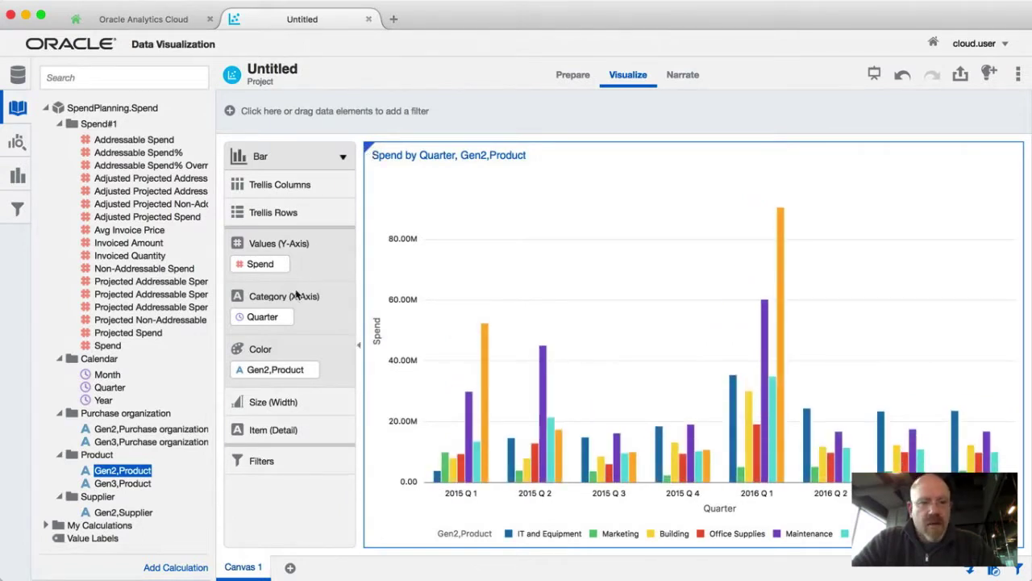
{"action": "left_click", "coordinate": [287, 318]}
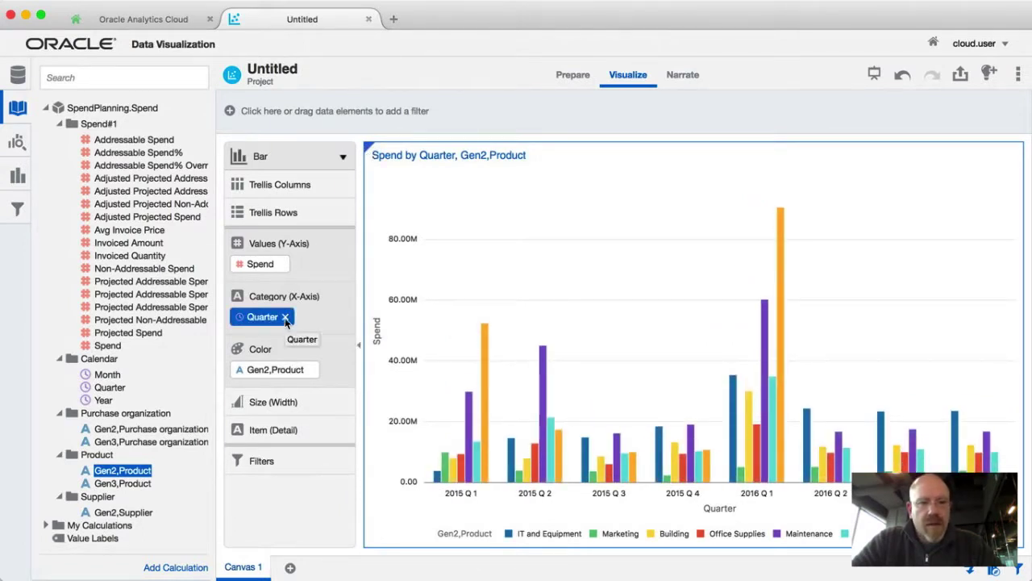
{"action": "left_click", "coordinate": [284, 318]}
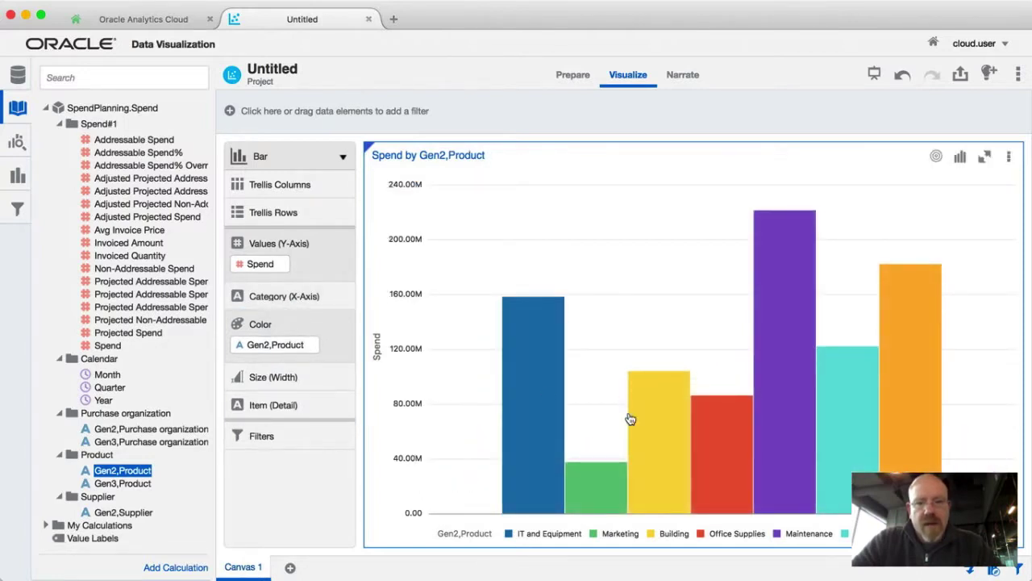
{"action": "left_click", "coordinate": [795, 318]}
{"action": "right_click", "coordinate": [794, 318]}
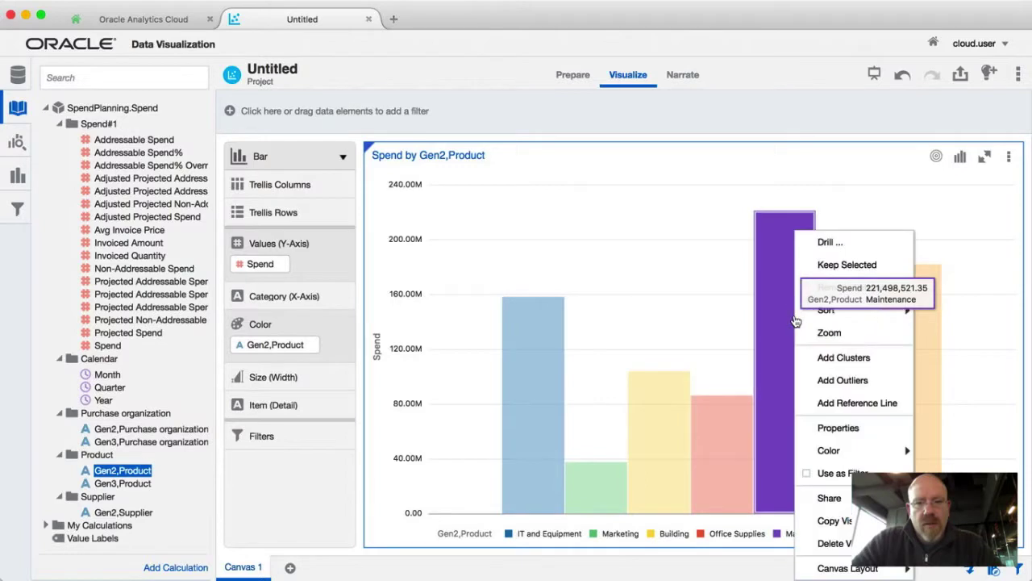
{"action": "left_click", "coordinate": [819, 238]}
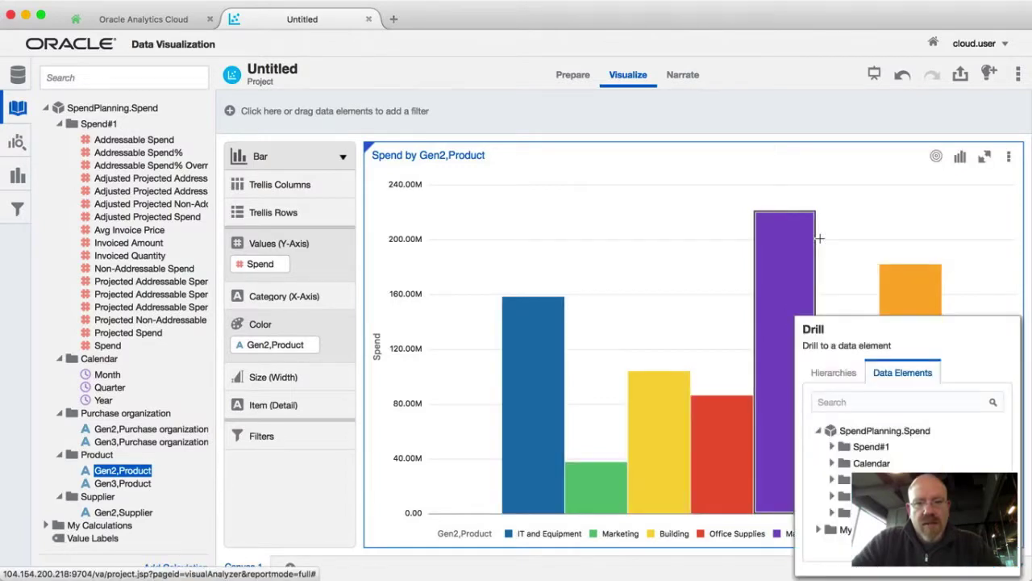
{"action": "left_click", "coordinate": [832, 496]}
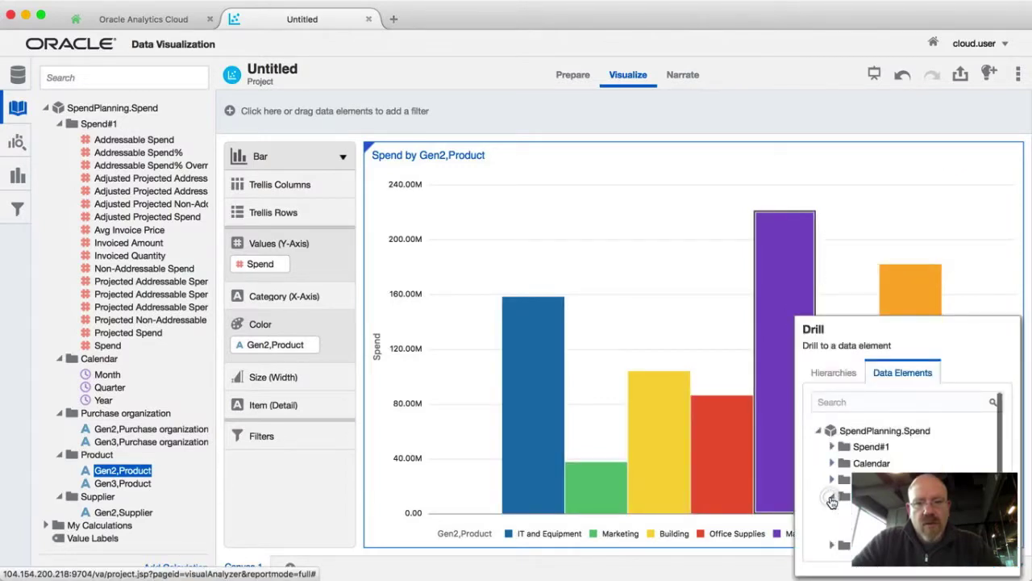
{"action": "left_click", "coordinate": [847, 520]}
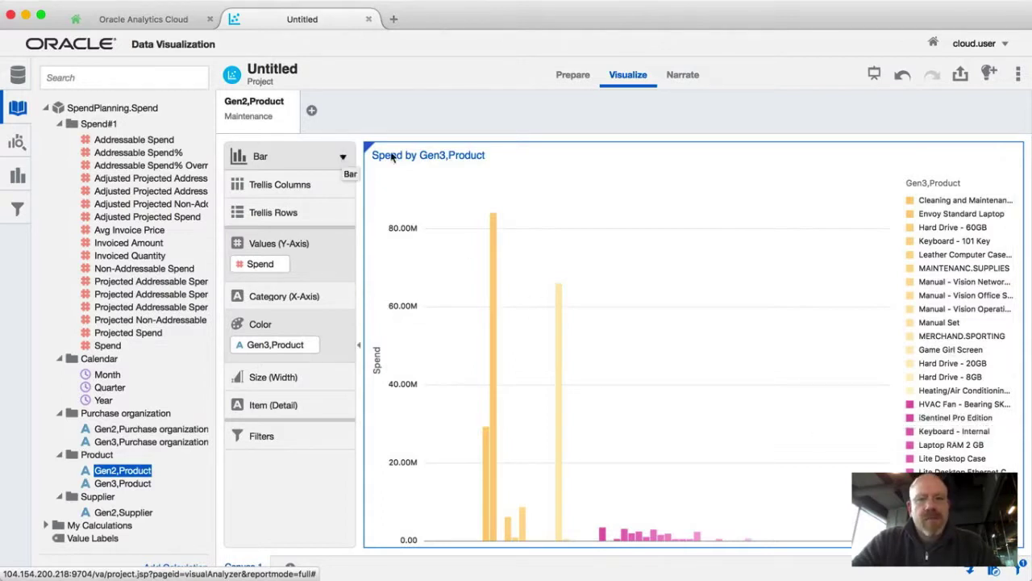
{"action": "left_click", "coordinate": [902, 75]}
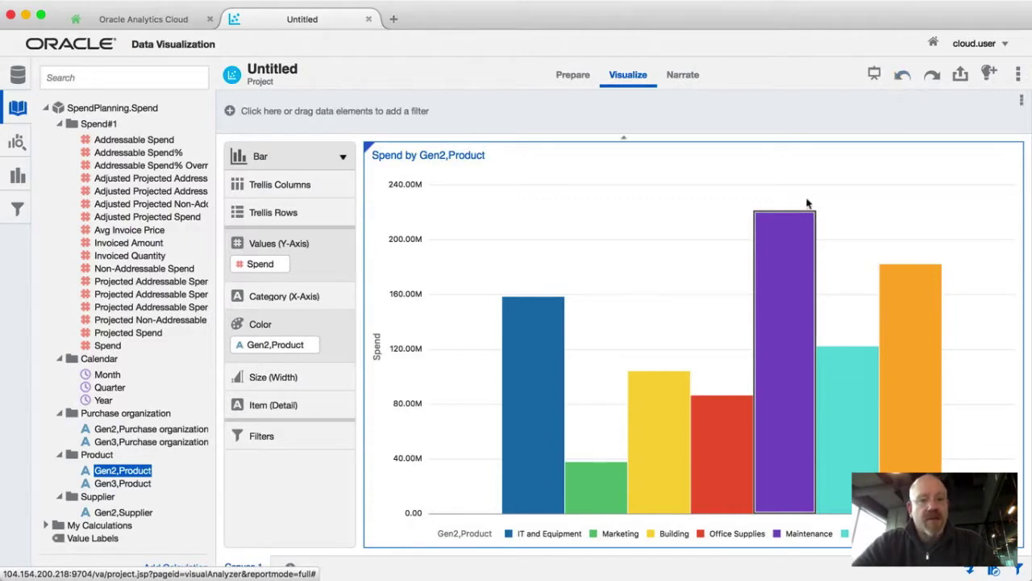
{"action": "left_click", "coordinate": [342, 157]}
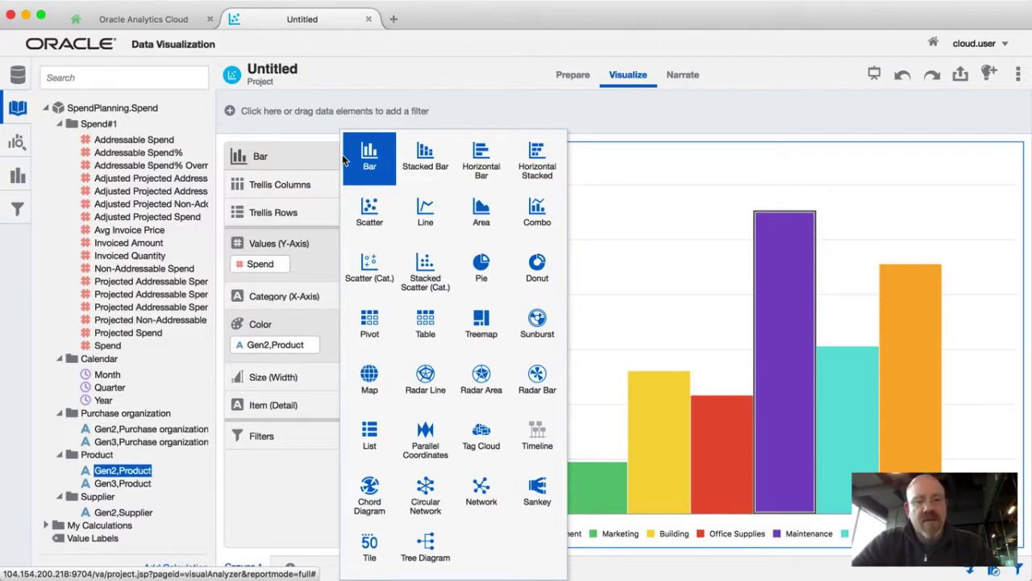
{"action": "left_click", "coordinate": [596, 120]}
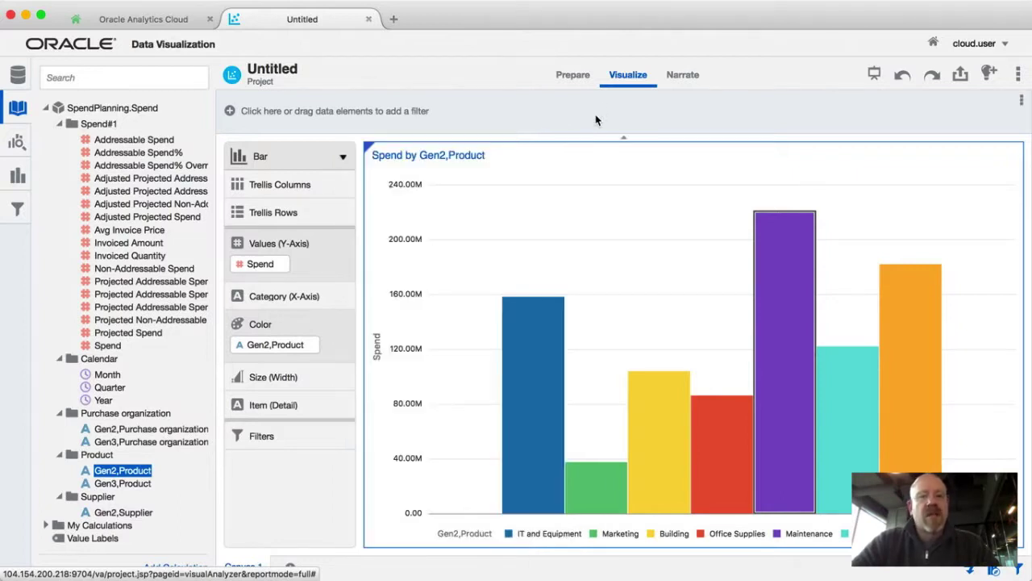